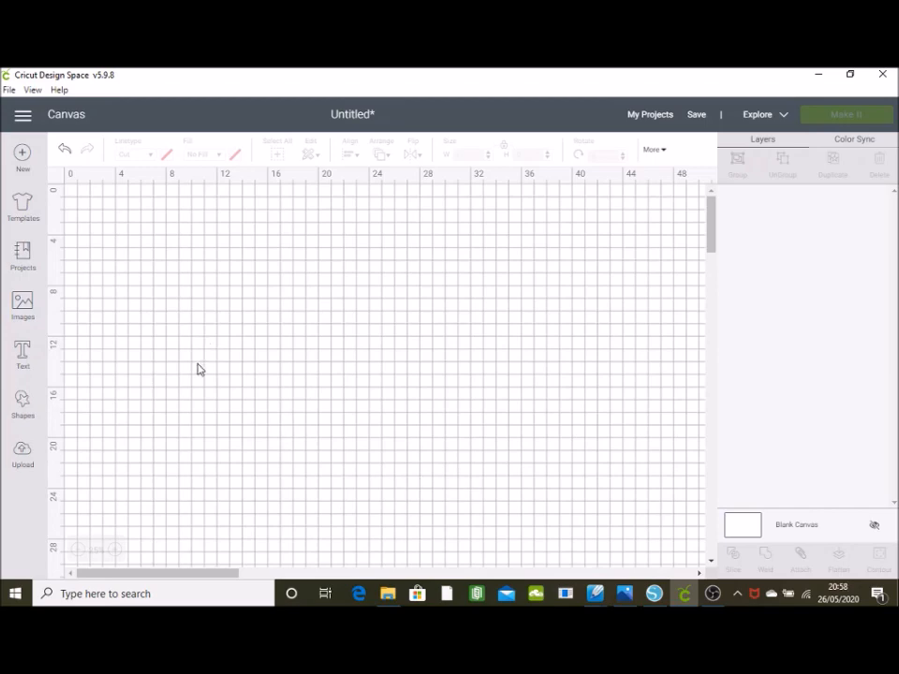
Upload the SVG "Helens craft studio BBQ pop up box card scoring disk" from the BBQ pop up box card folder as an image.
click(23, 459)
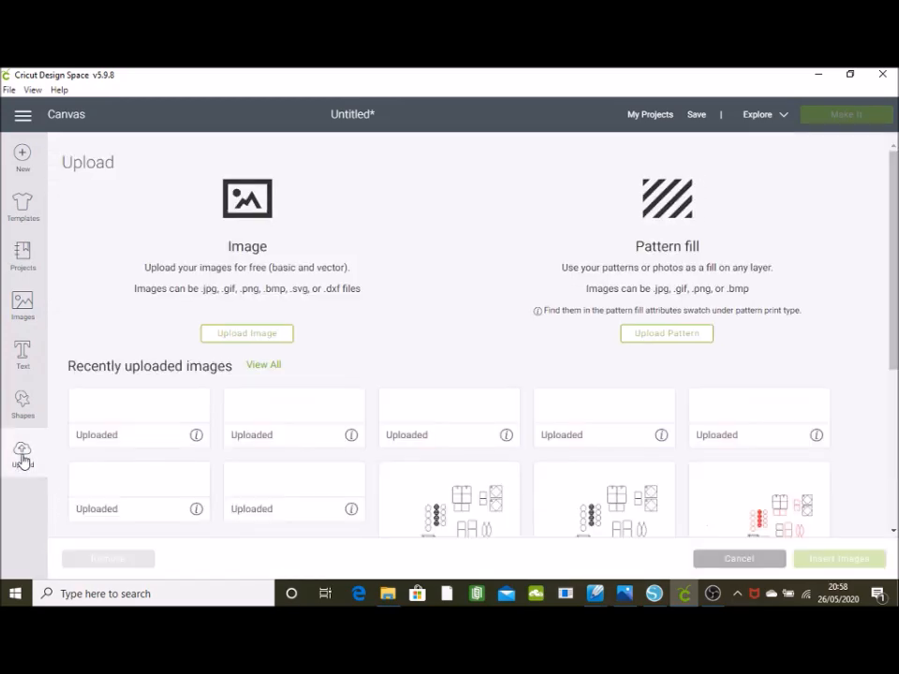
click(244, 338)
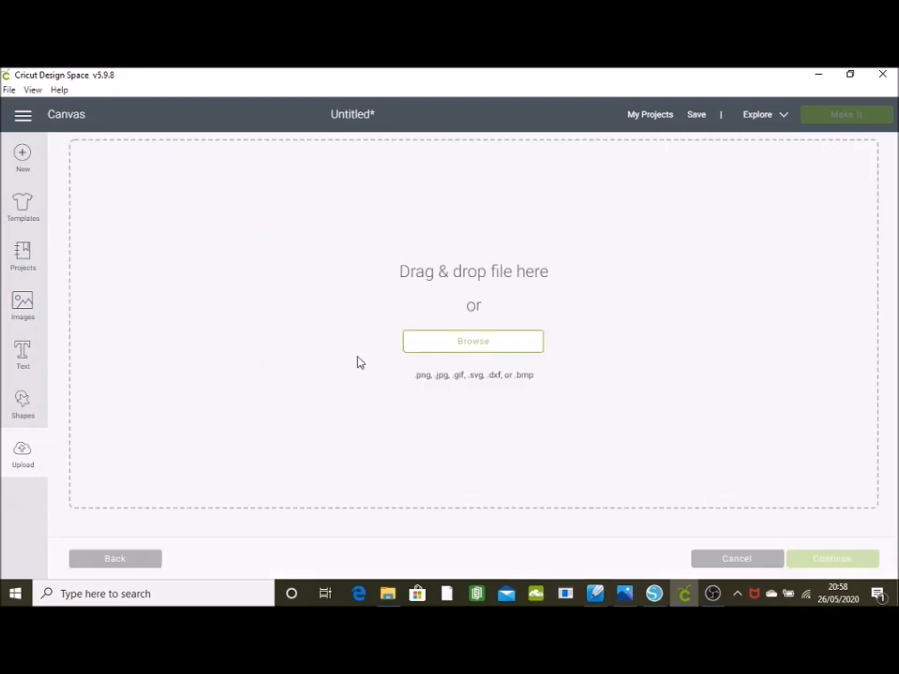
click(461, 344)
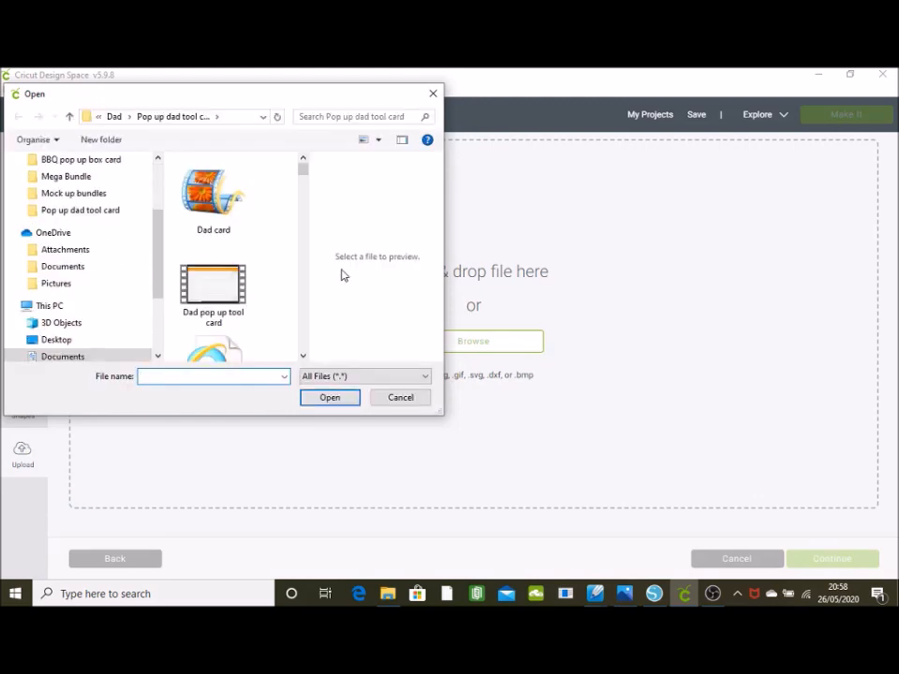
click(92, 165)
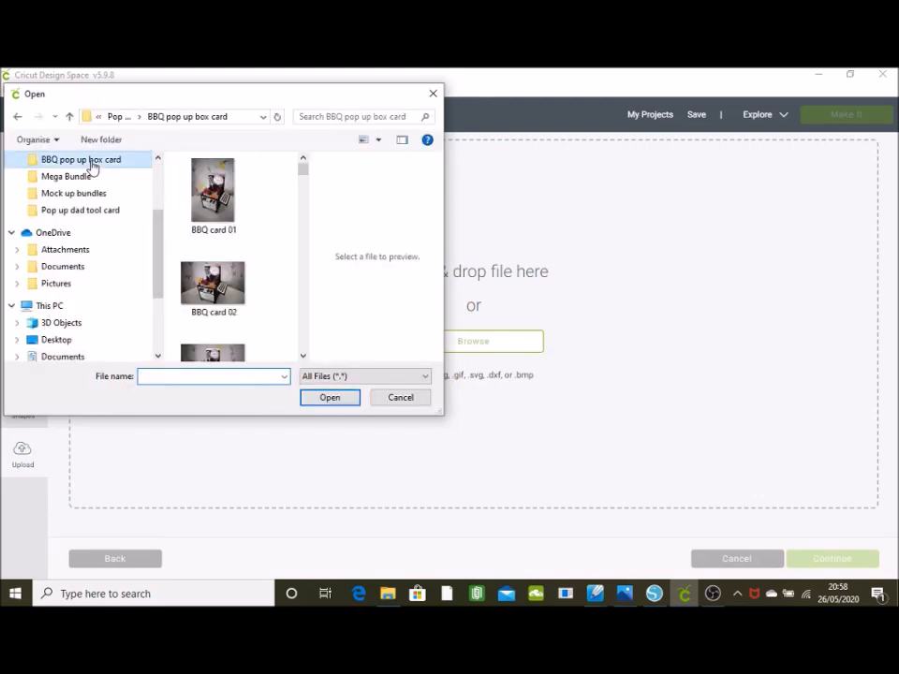
drag(303, 357, 303, 357)
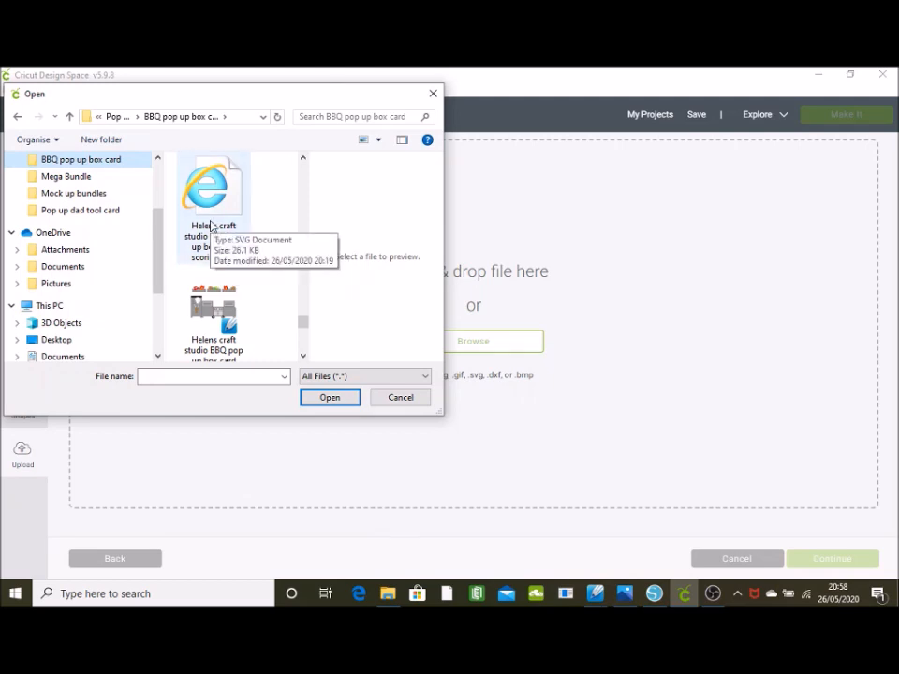
click(211, 224)
click(327, 402)
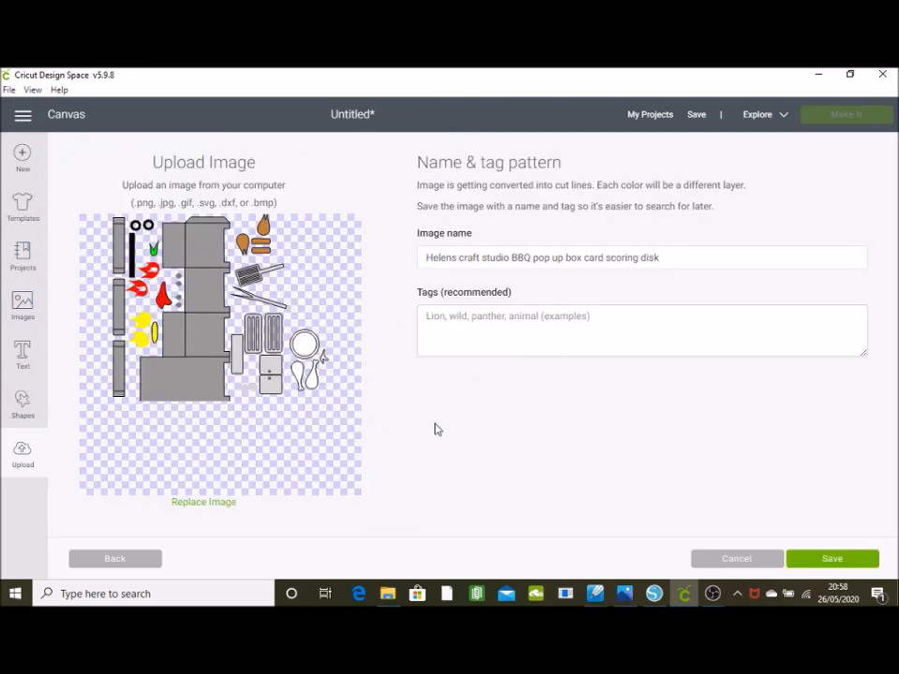
Save the uploaded BBQ card vector image and insert it onto the canvas.
click(838, 565)
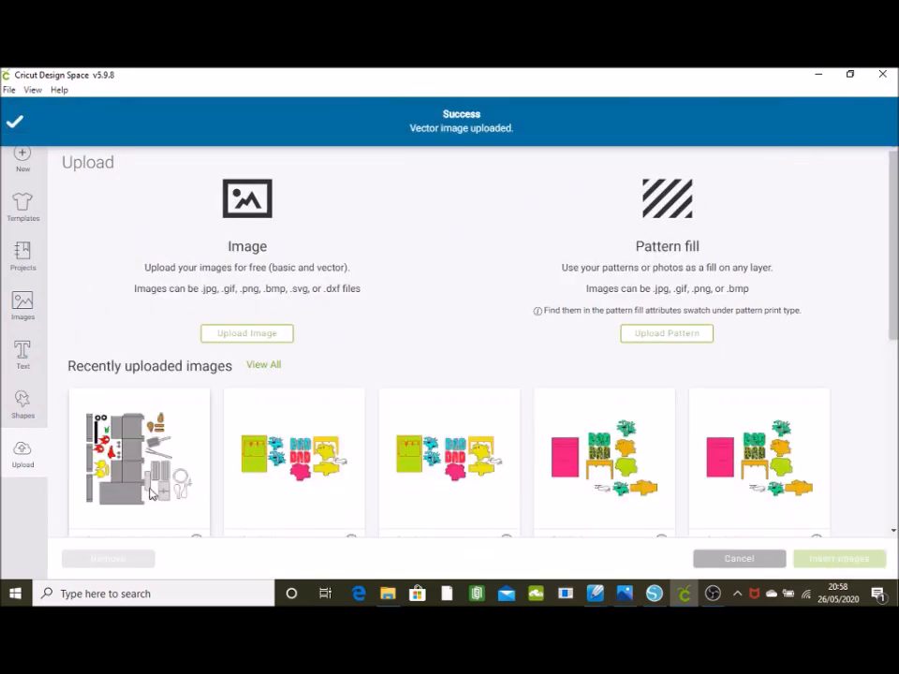
click(151, 494)
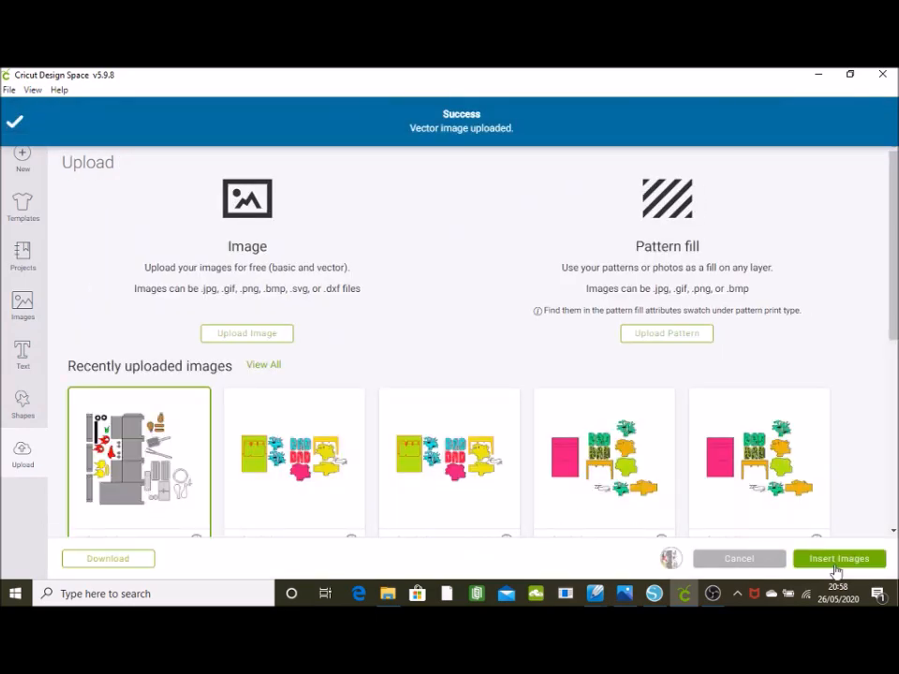
click(838, 560)
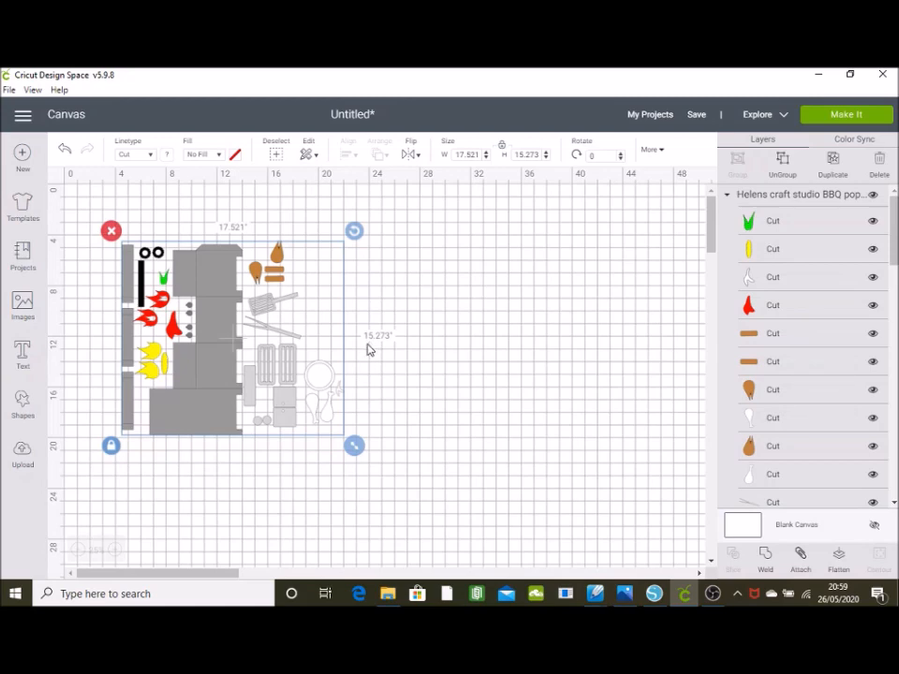
Shrink the whole BBQ card design proportionally to about 13.35 × 11.64 inches and ungroup it into separate pieces.
drag(354, 448, 298, 395)
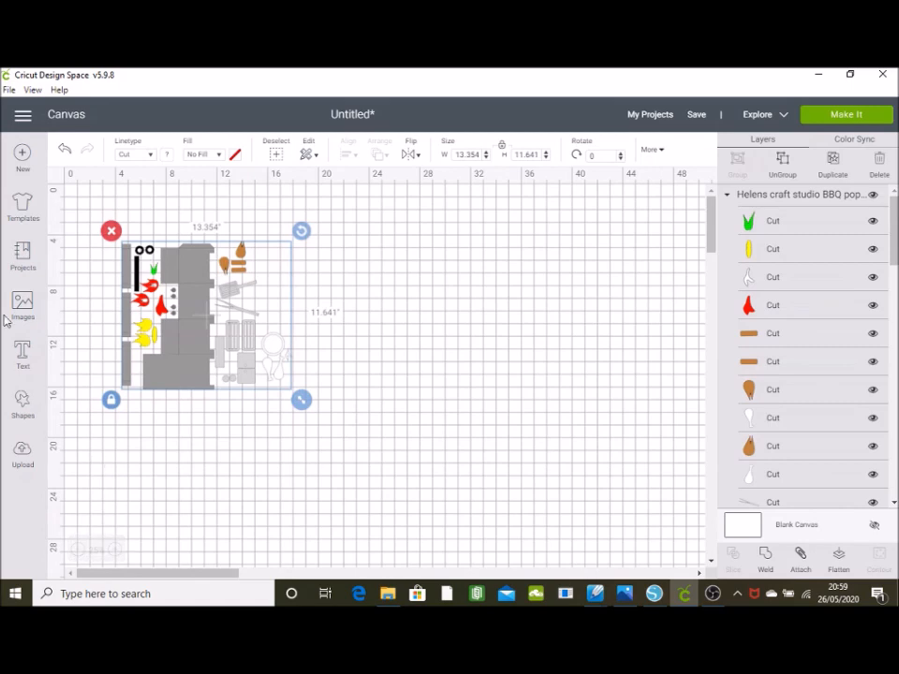
click(115, 551)
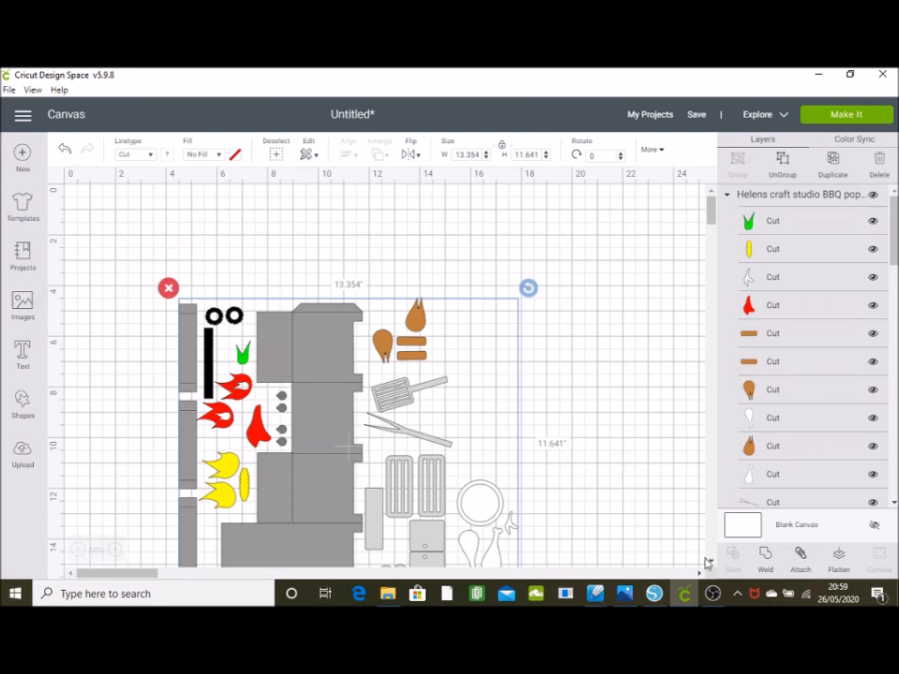
scroll(704, 560, down, 3)
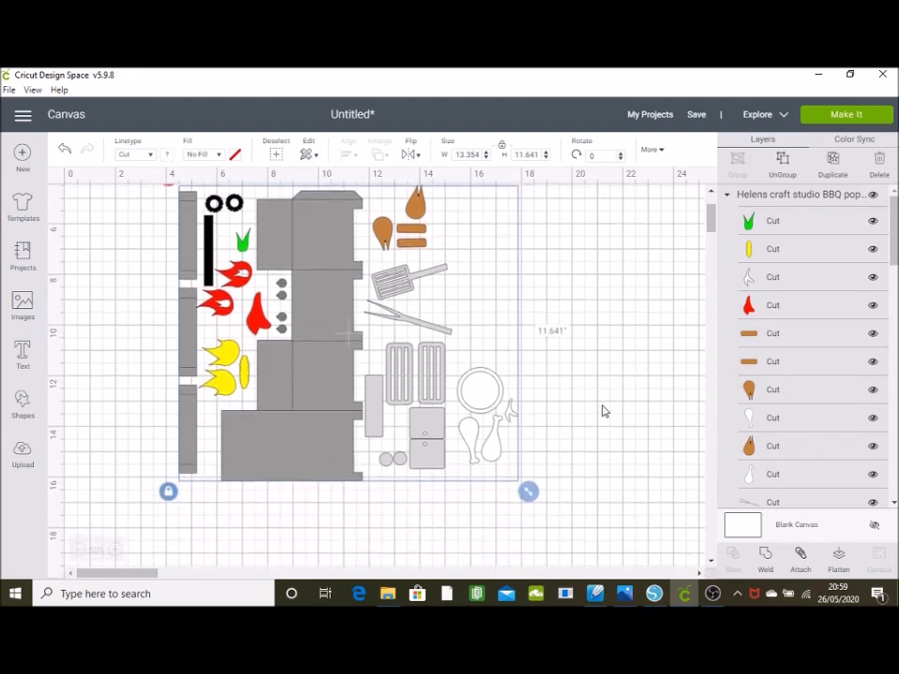
click(784, 170)
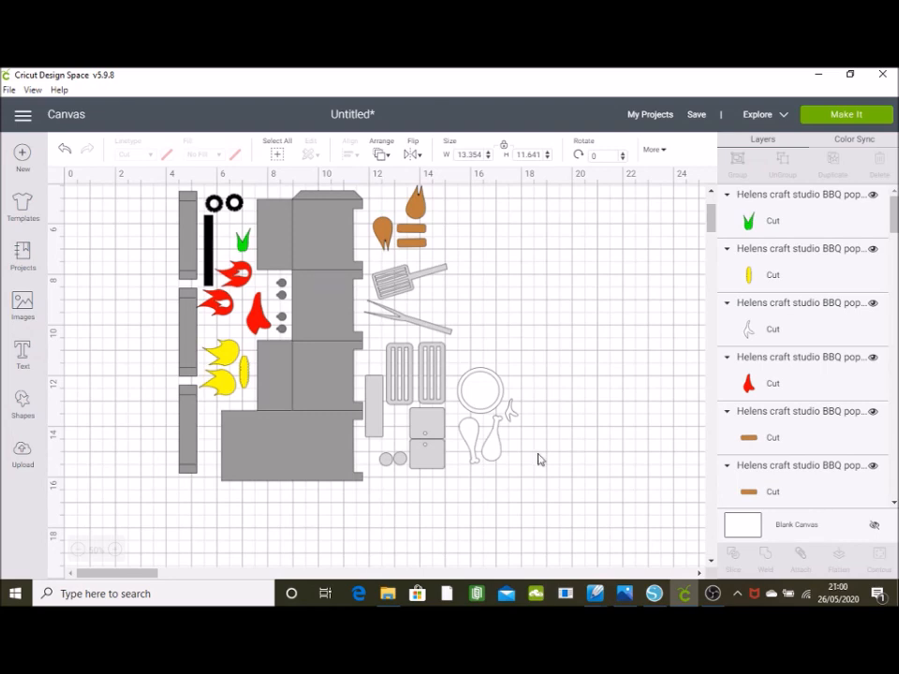
Select together the three horizontal fold lines that separate the panels of the large grey box piece.
click(328, 417)
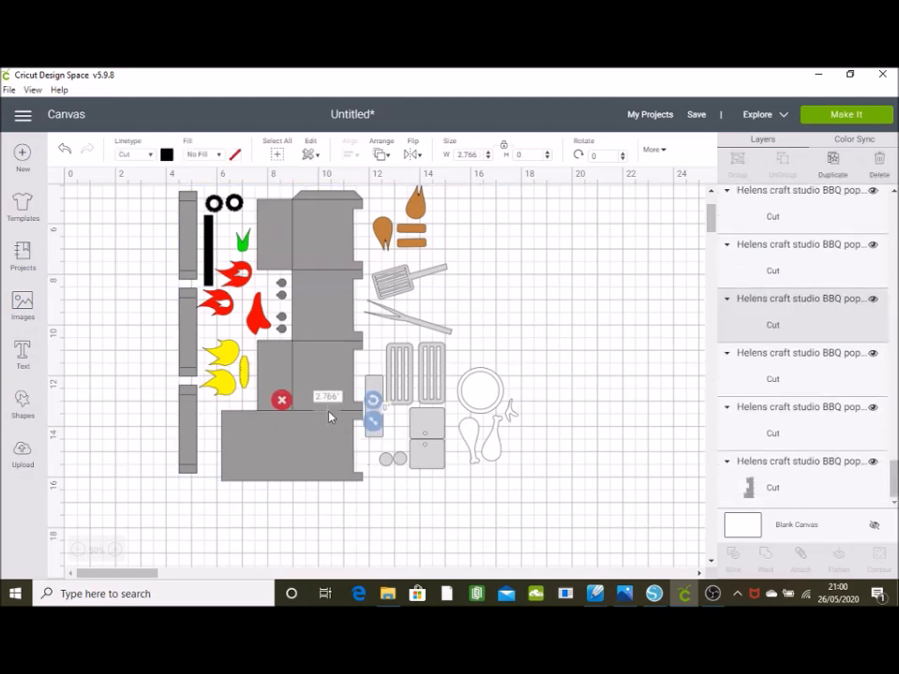
click(328, 340)
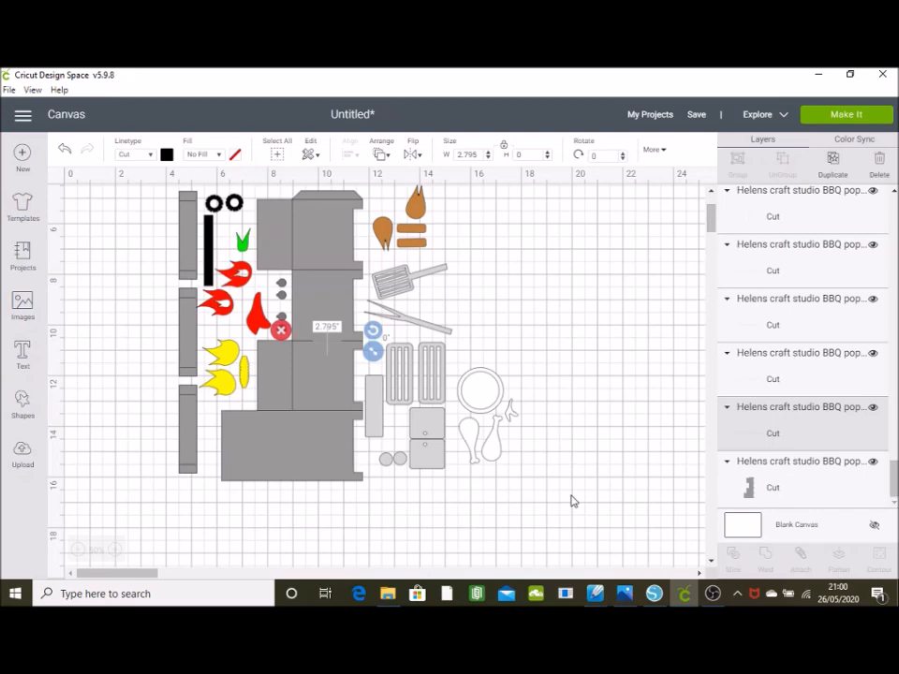
shift+click(314, 416)
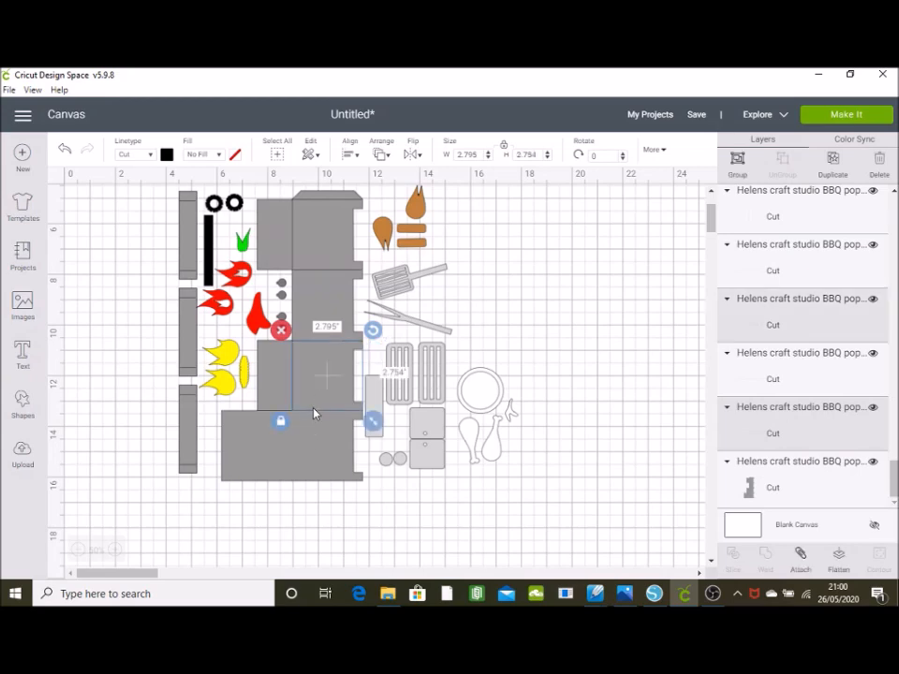
shift+click(329, 277)
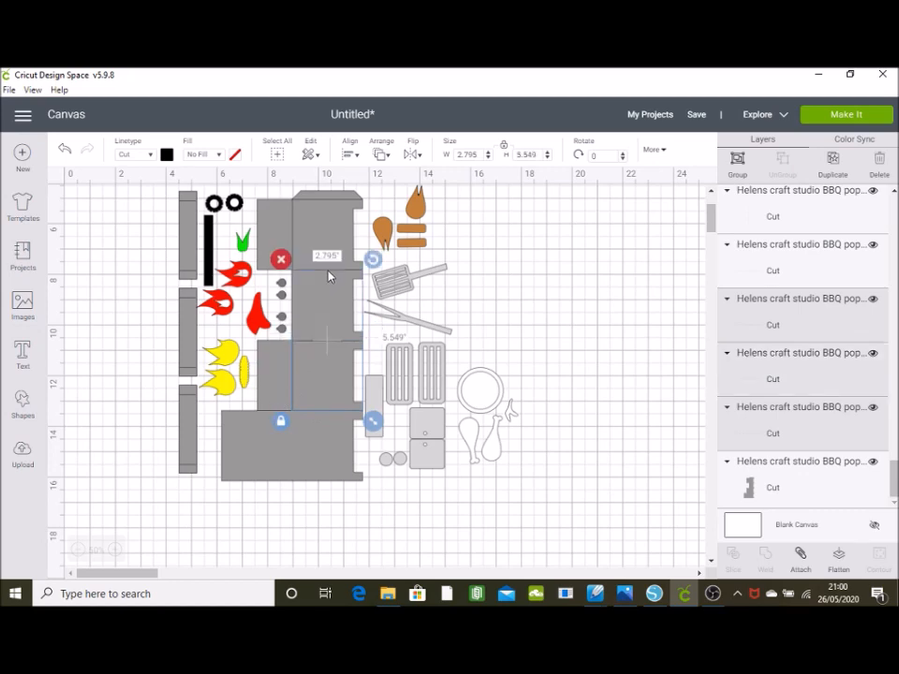
Add the large grey box piece's four remaining fold lines, including the vertical ones, to the selection.
shift+click(294, 237)
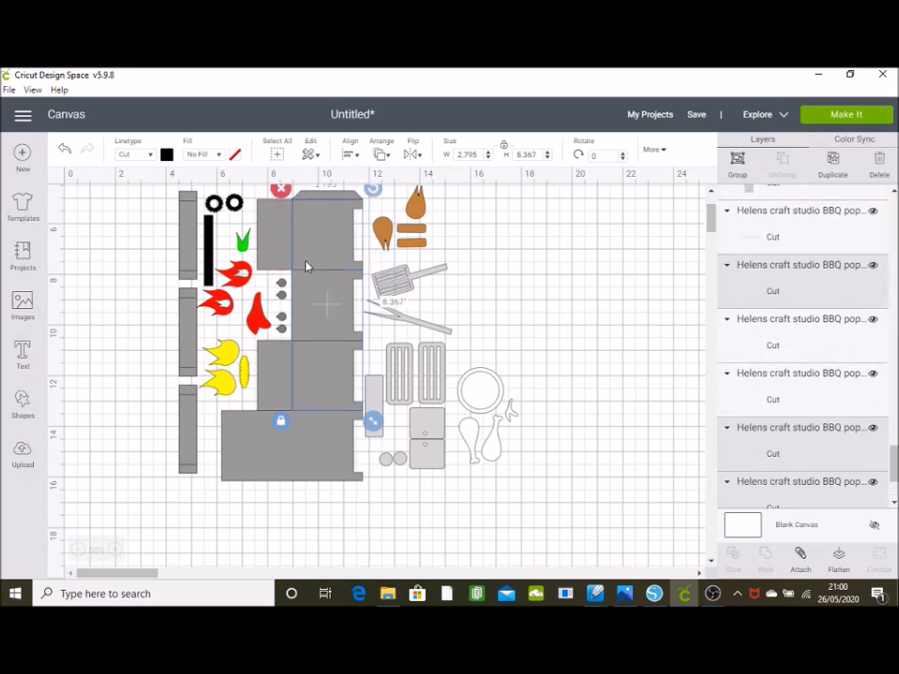
shift+click(787, 407)
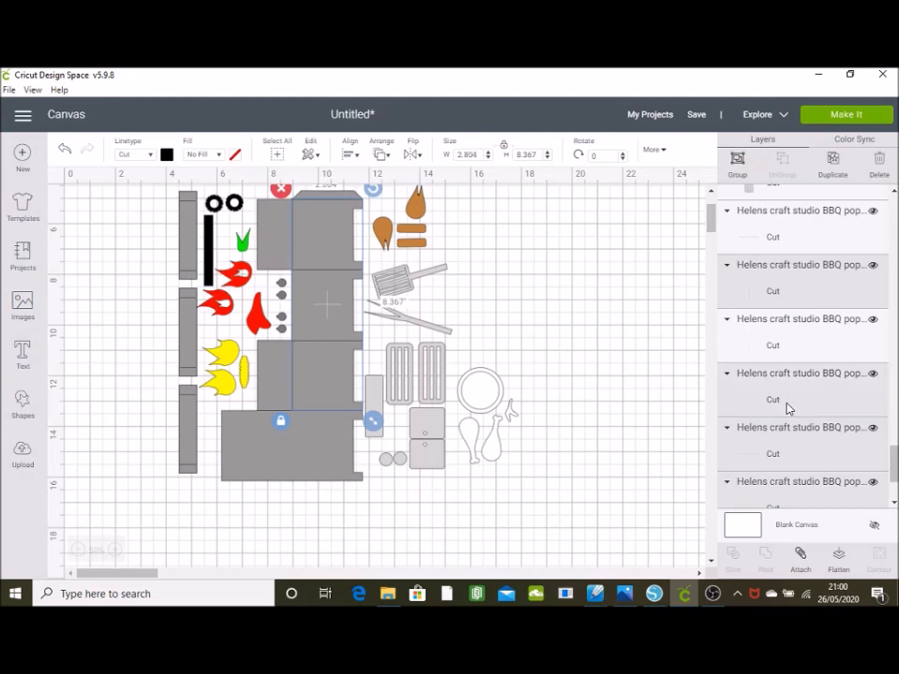
shift+click(788, 346)
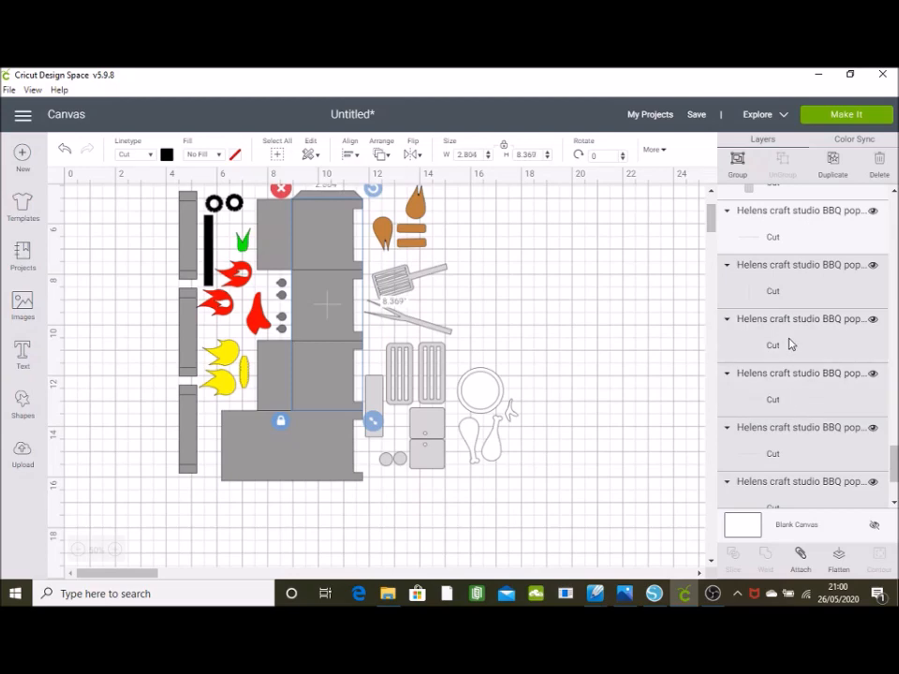
shift+click(794, 237)
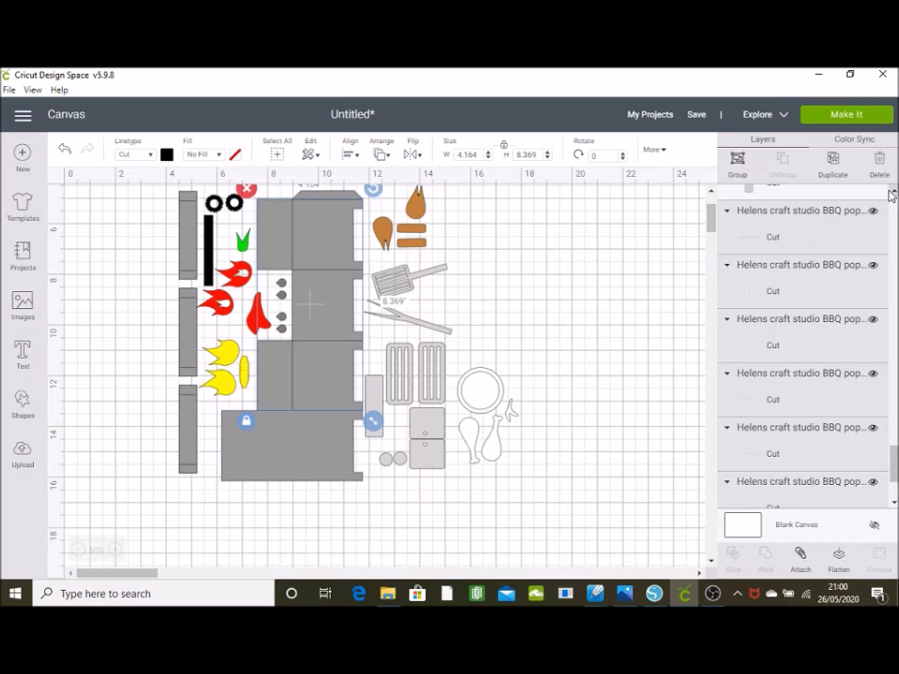
Add the two fold lines of the lowest narrow grey strip to the current selection.
scroll(891, 194, down, 1)
scroll(892, 194, up, 5)
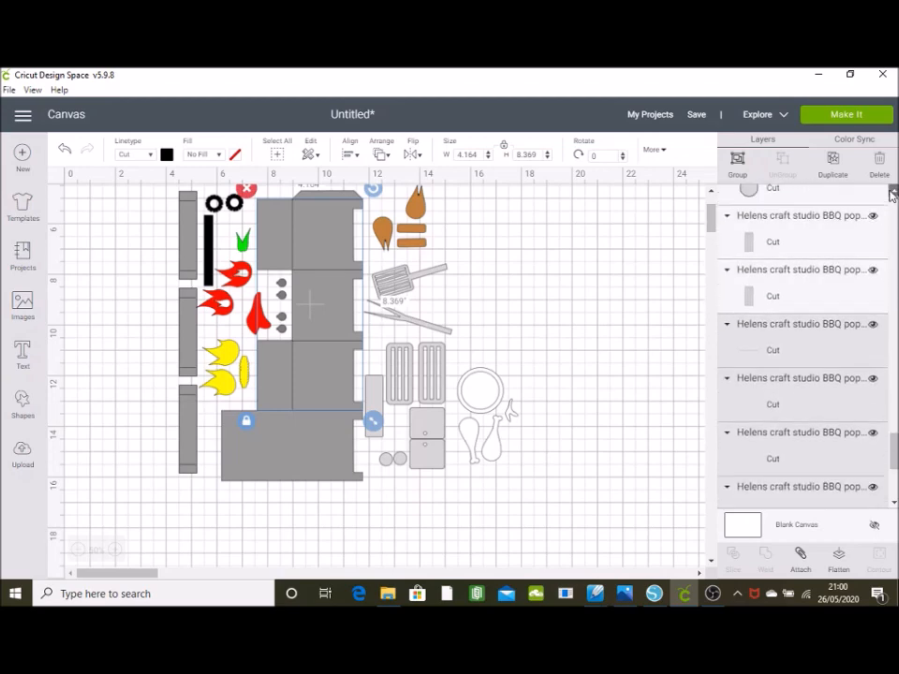
scroll(892, 193, up, 5)
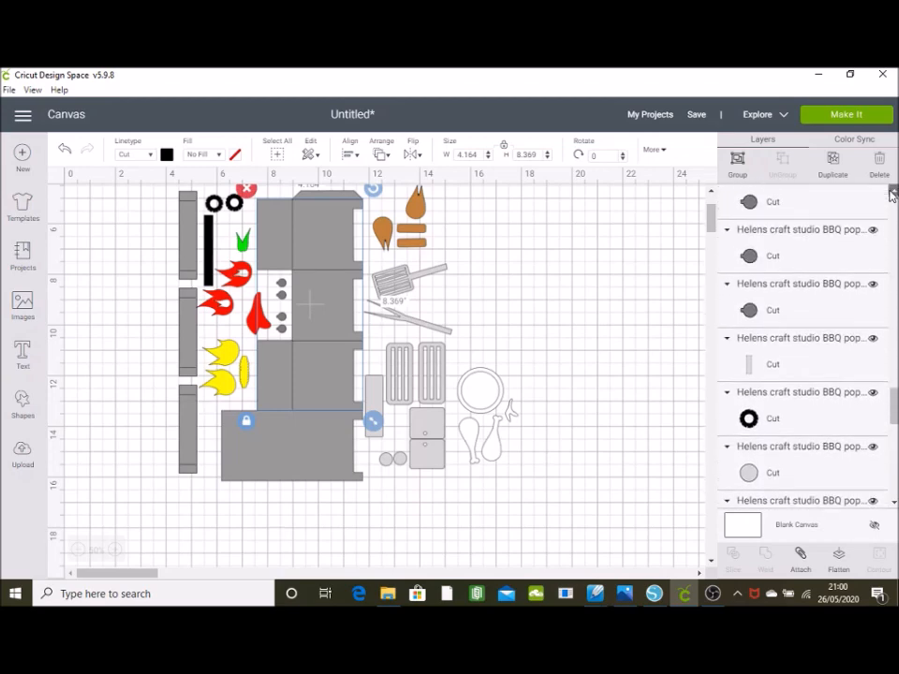
scroll(891, 194, up, 3)
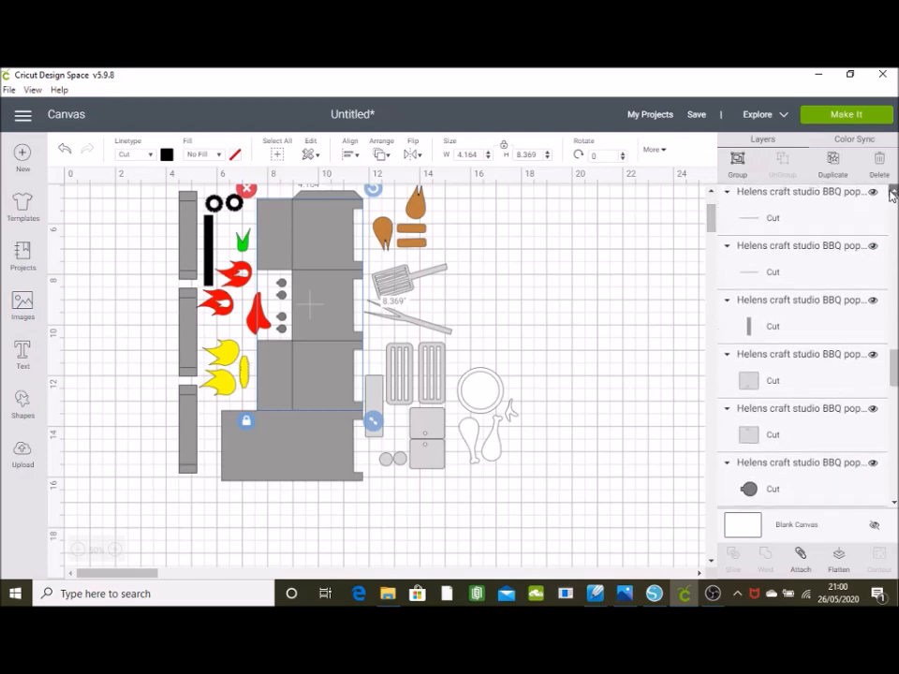
shift+click(775, 350)
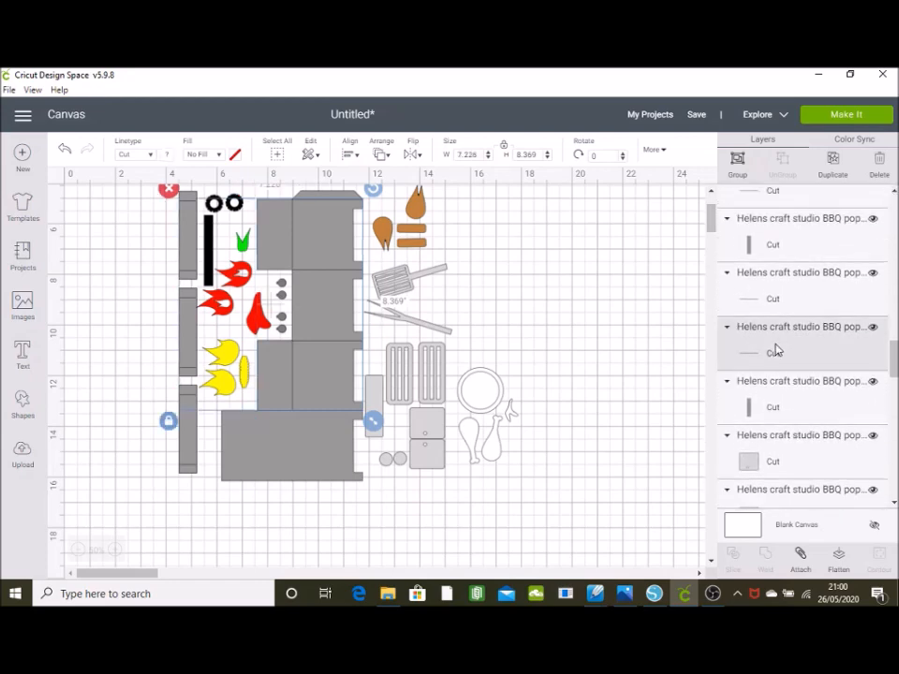
shift+click(773, 296)
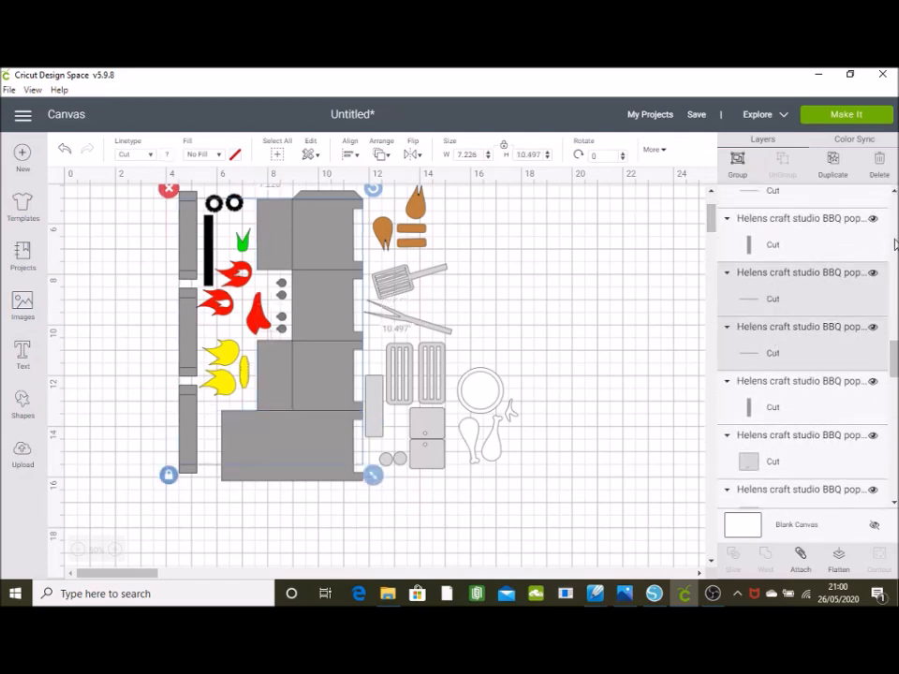
Extend the selection with the two fold lines belonging to a second narrow grey strip.
click(894, 191)
click(896, 191)
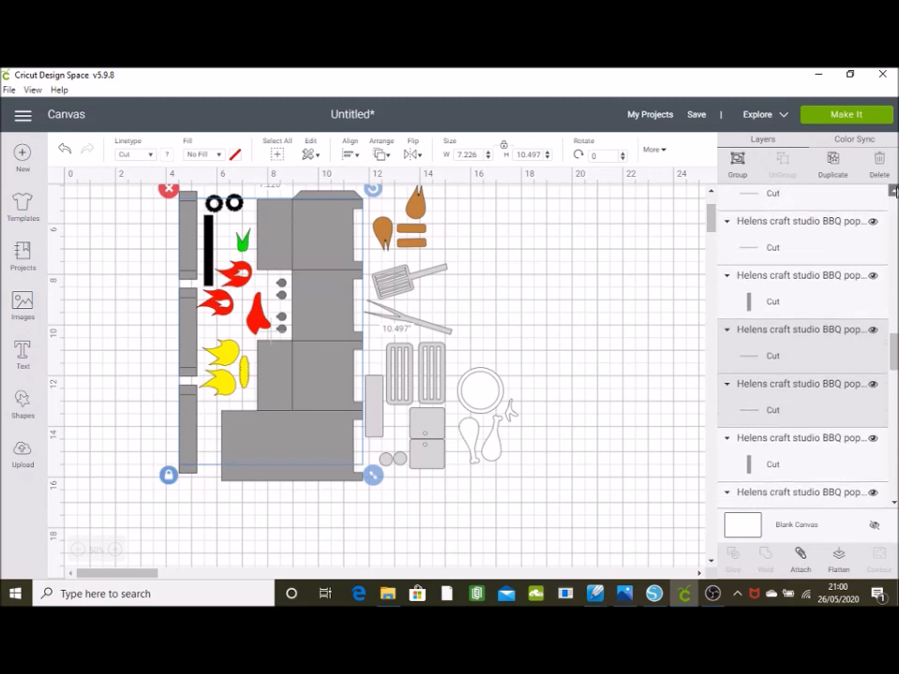
click(895, 191)
click(895, 191)
click(895, 191)
shift+click(786, 337)
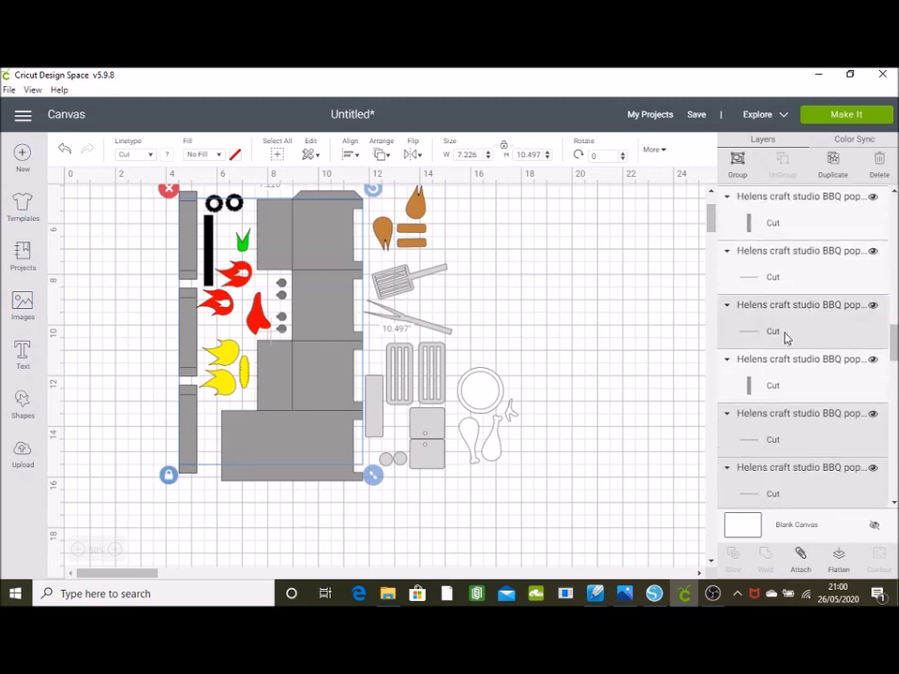
shift+click(774, 277)
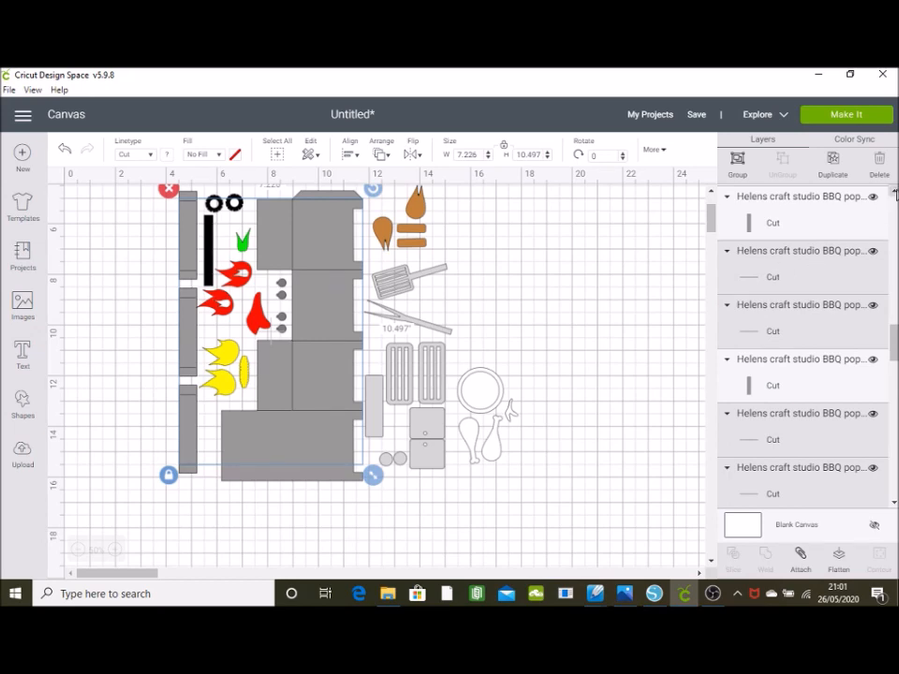
Include the last narrow grey strip's two fold lines in the selection and check the layers for any missed lines.
scroll(891, 193, down, 1)
scroll(894, 193, up, 1)
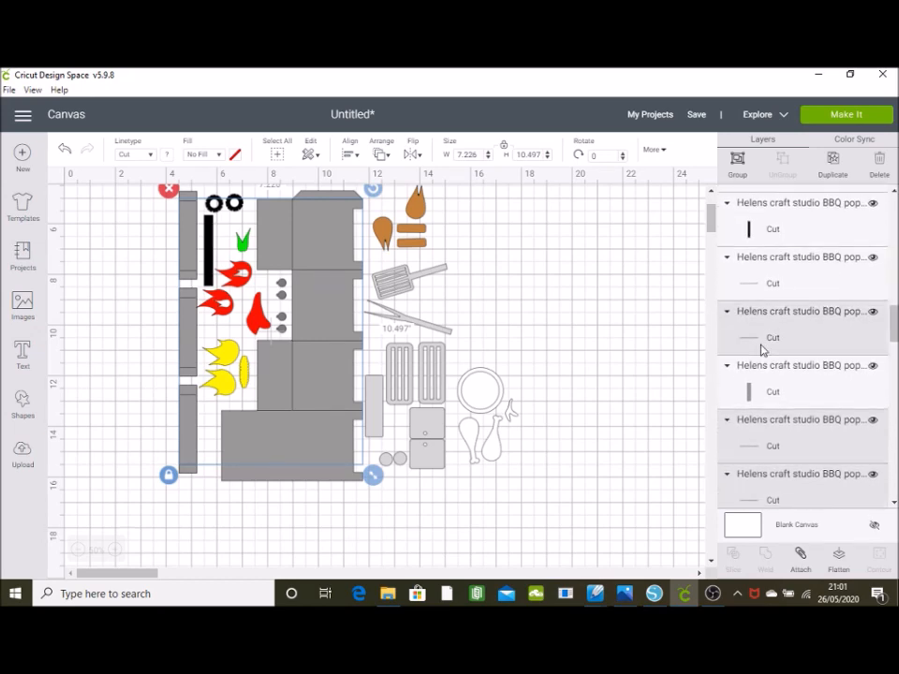
ctrl+click(763, 285)
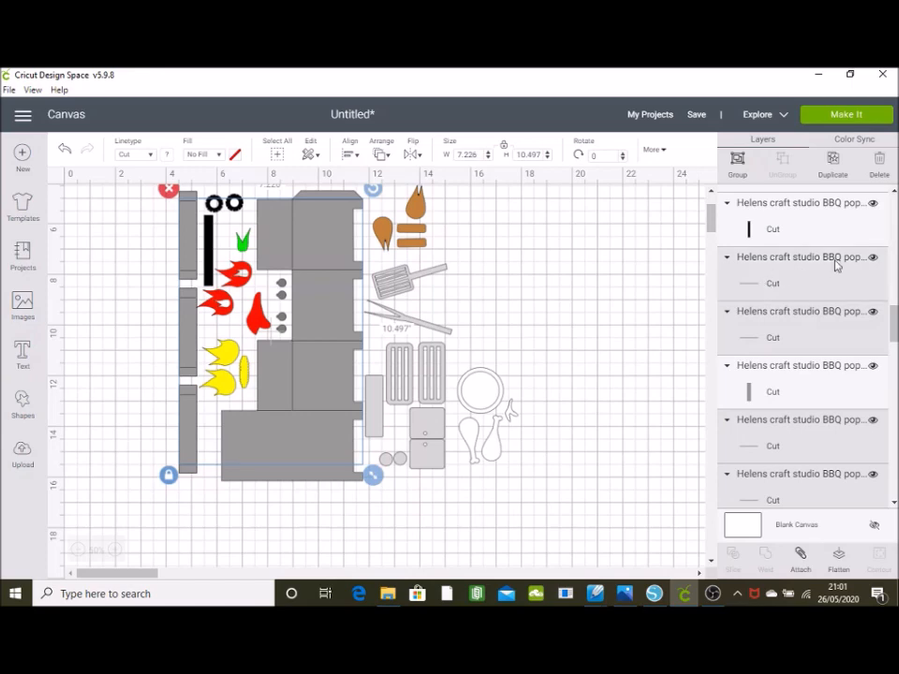
scroll(800, 355, up, 5)
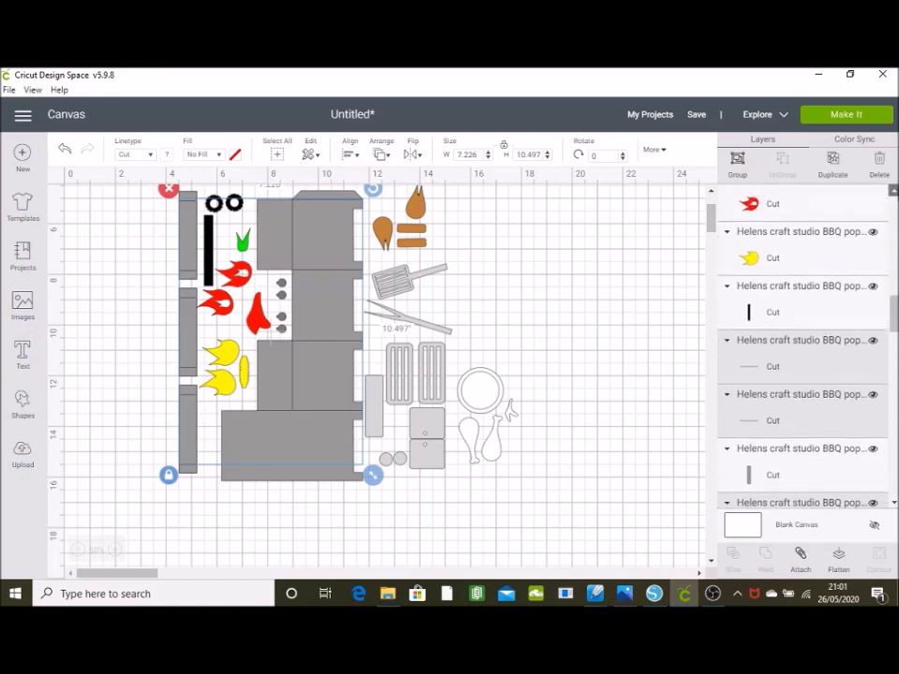
scroll(801, 356, up, 3)
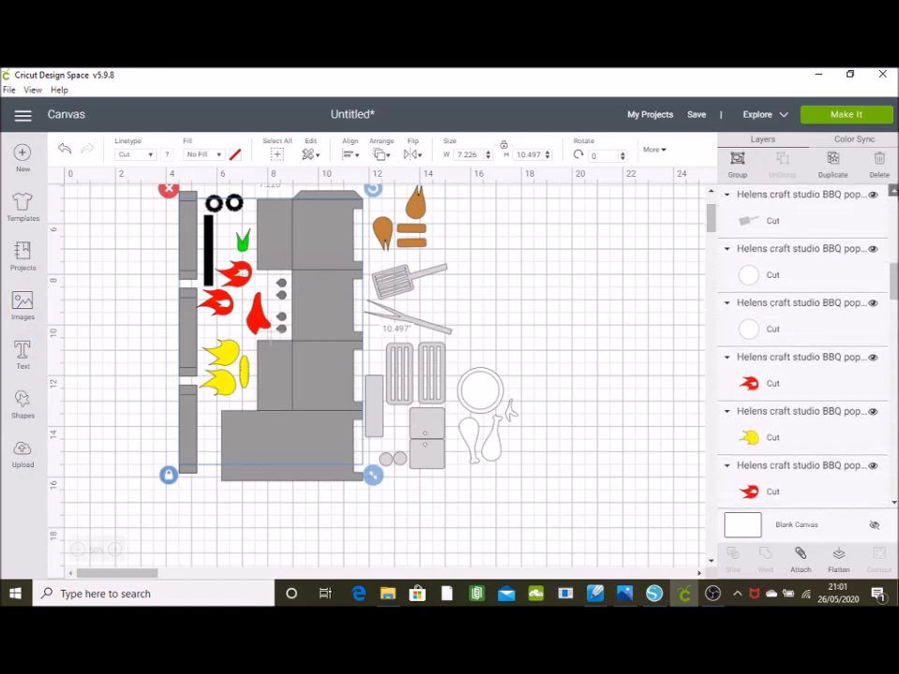
scroll(801, 356, up, 4)
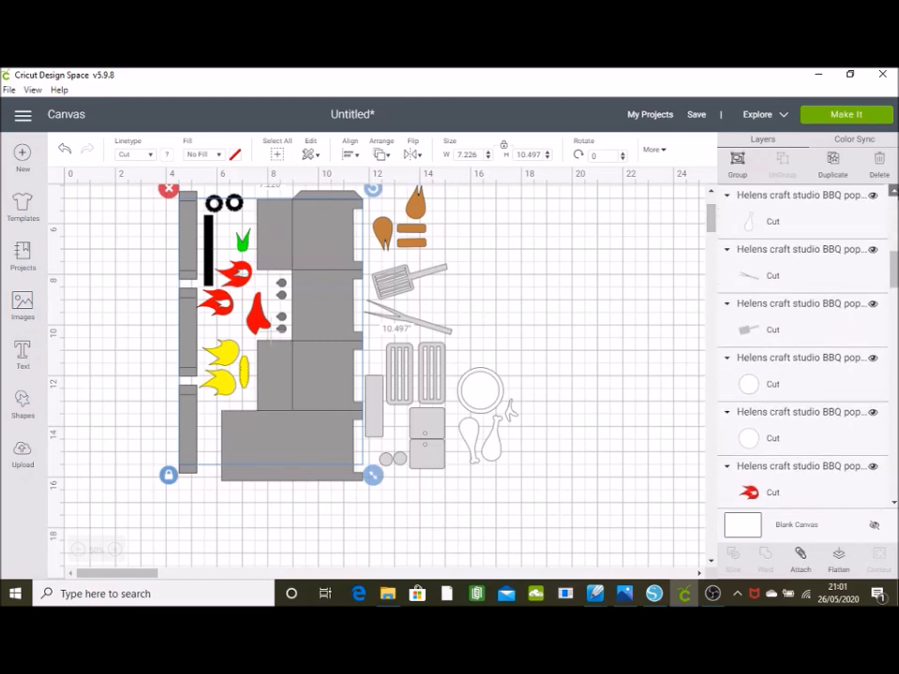
scroll(800, 356, up, 1)
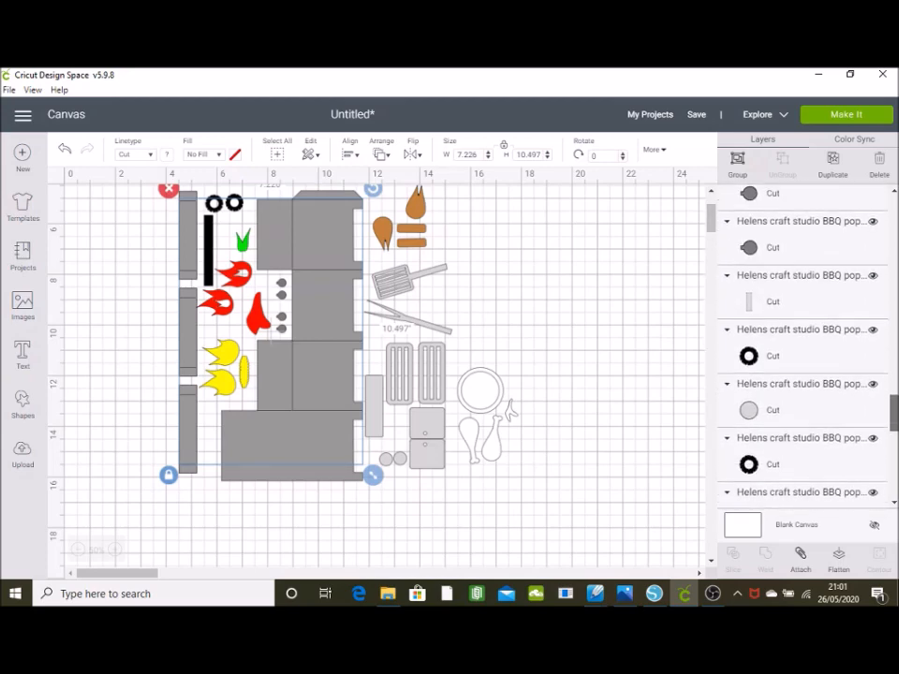
Add the plate's inner circle to the selected fold lines and set the linetype of the whole selection to Score.
scroll(803, 347, down, 1)
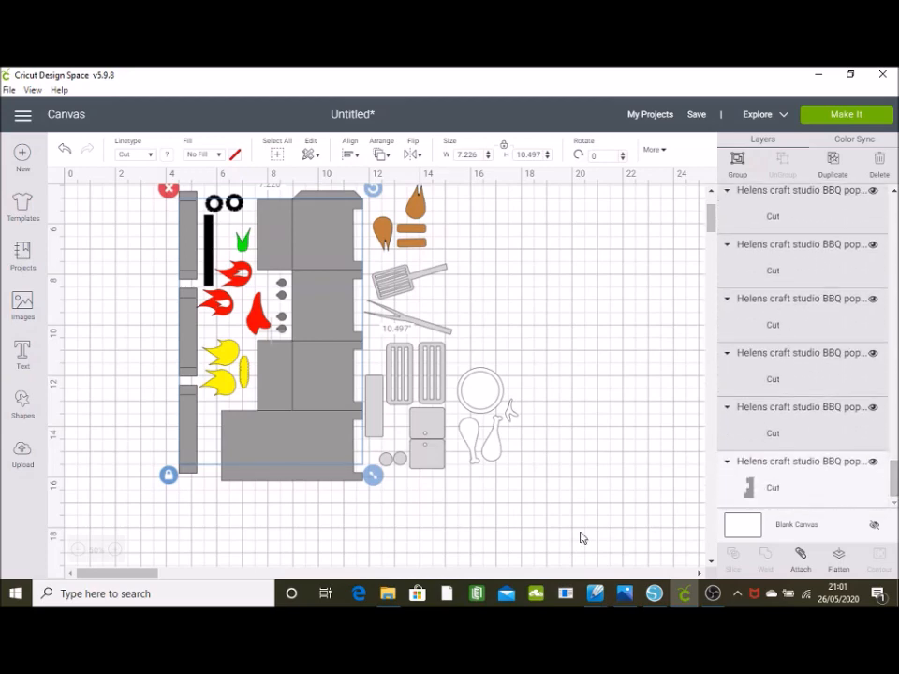
shift+click(486, 415)
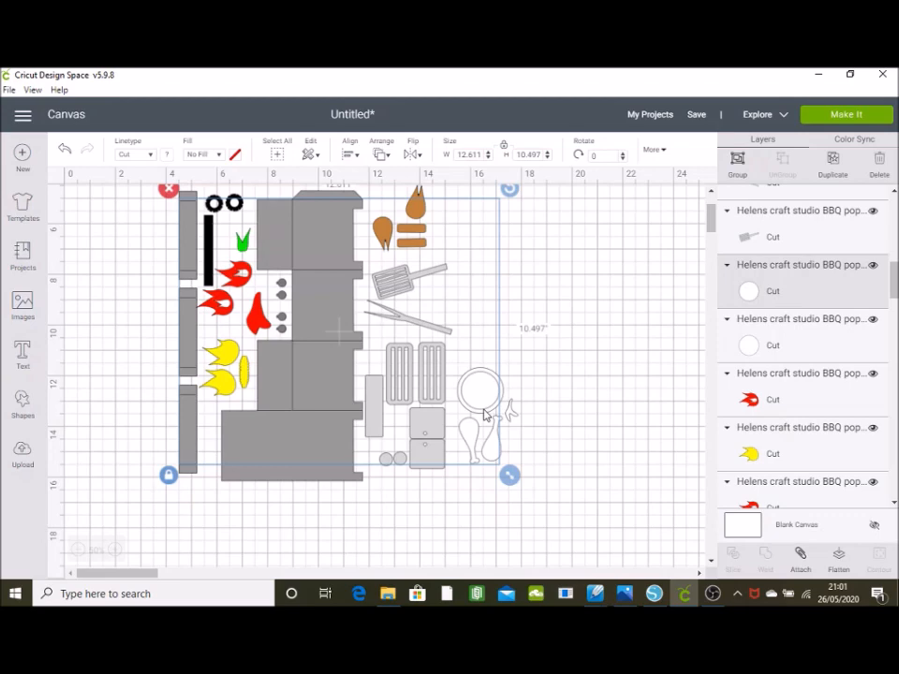
click(153, 156)
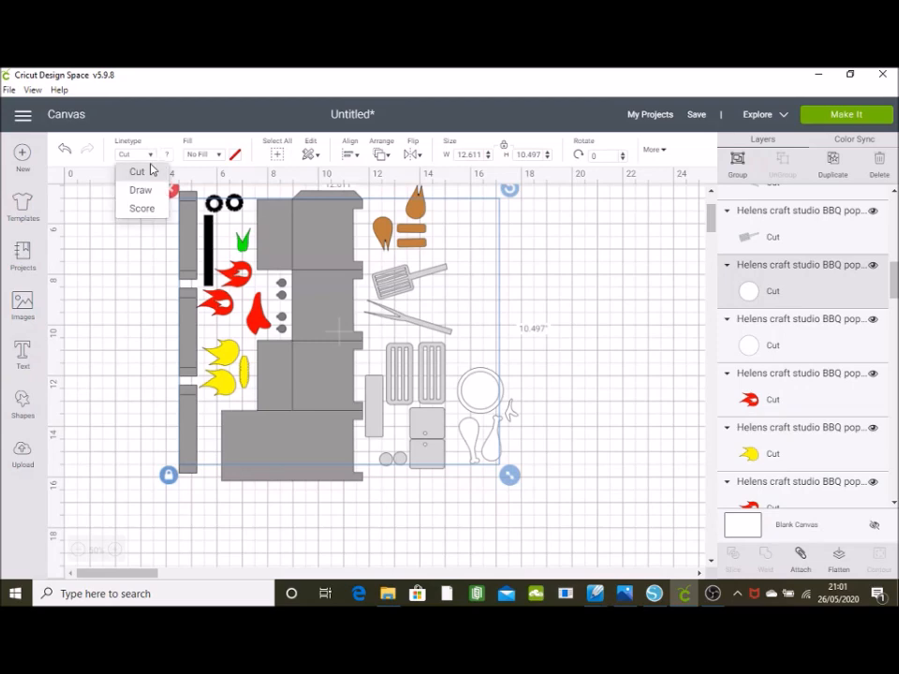
click(141, 211)
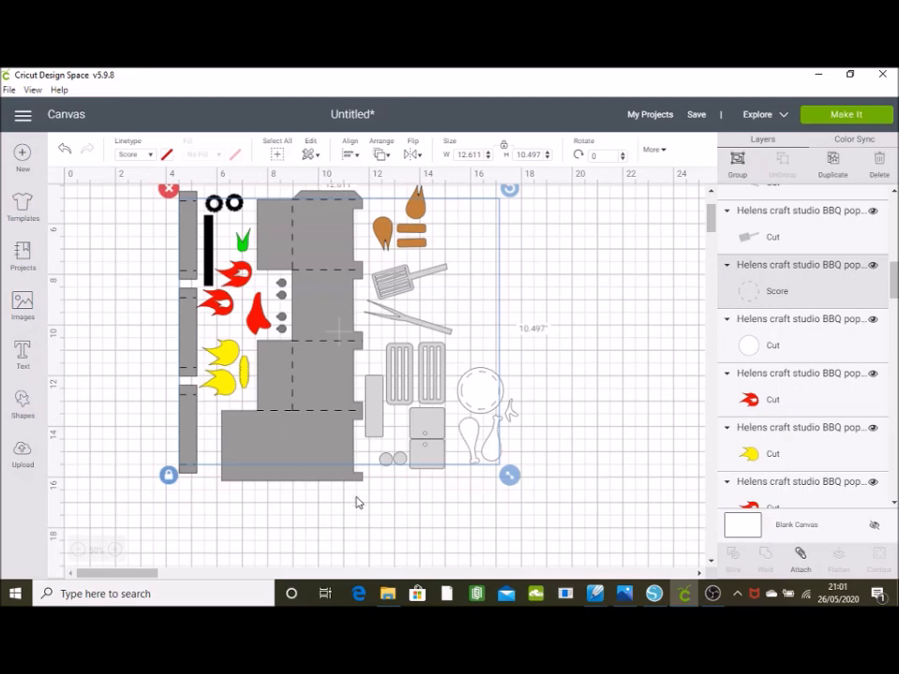
click(226, 503)
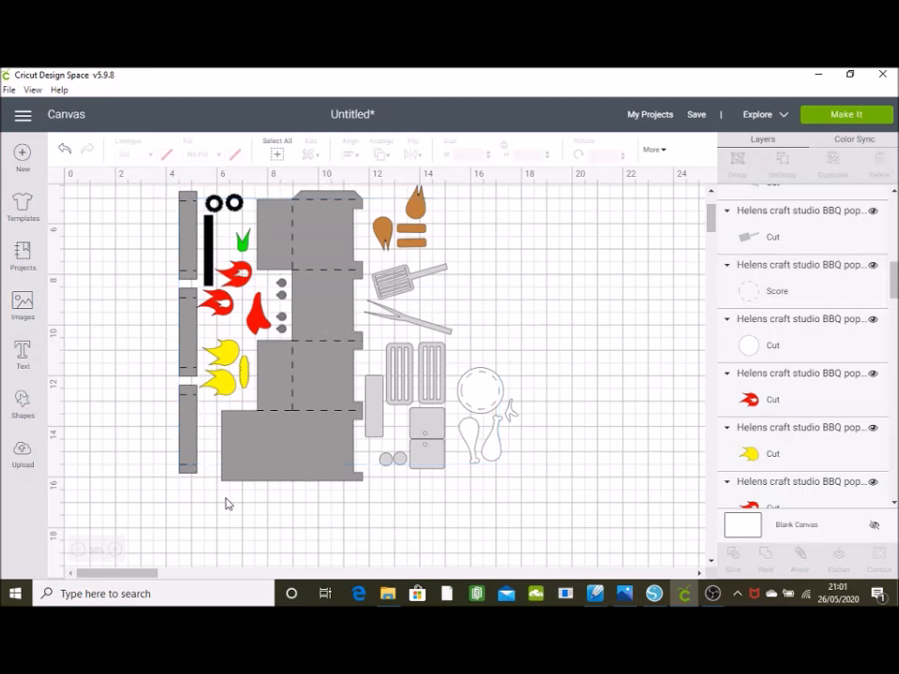
Change the short horizontal line between the large box piece's lower side flap and its base section back to Cut.
click(274, 415)
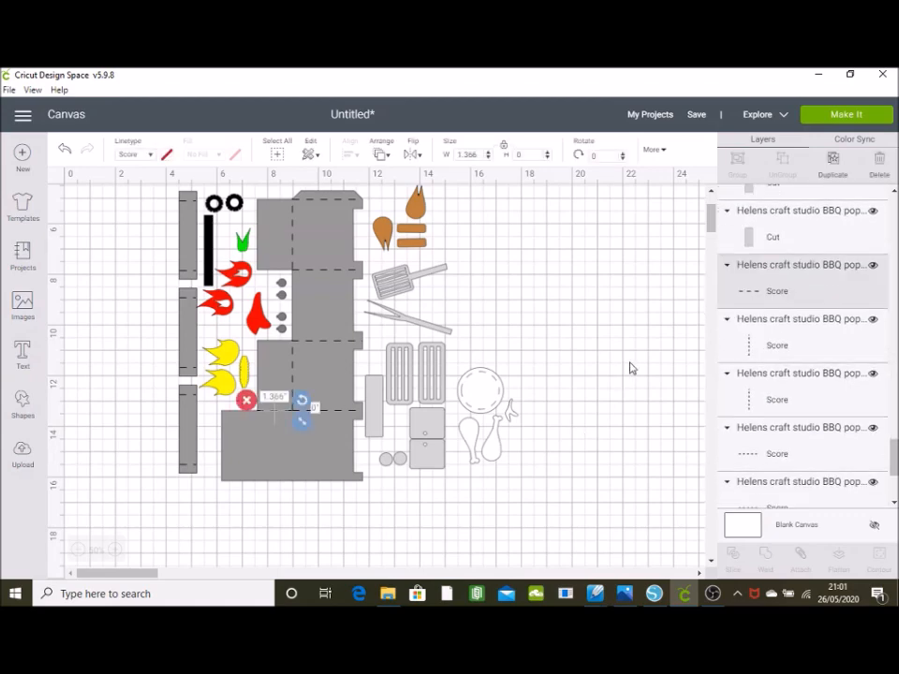
click(151, 157)
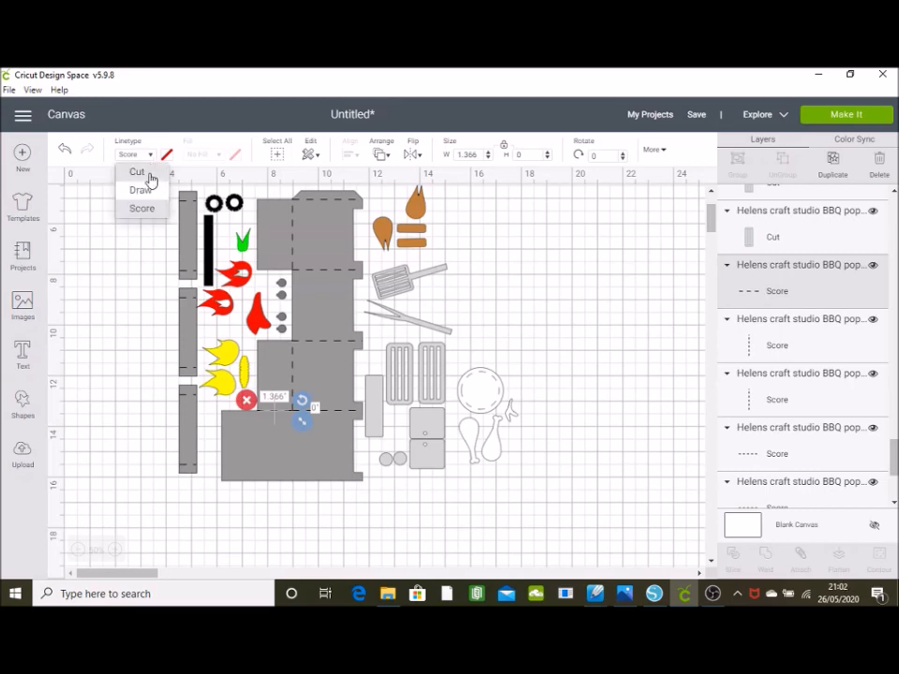
click(142, 176)
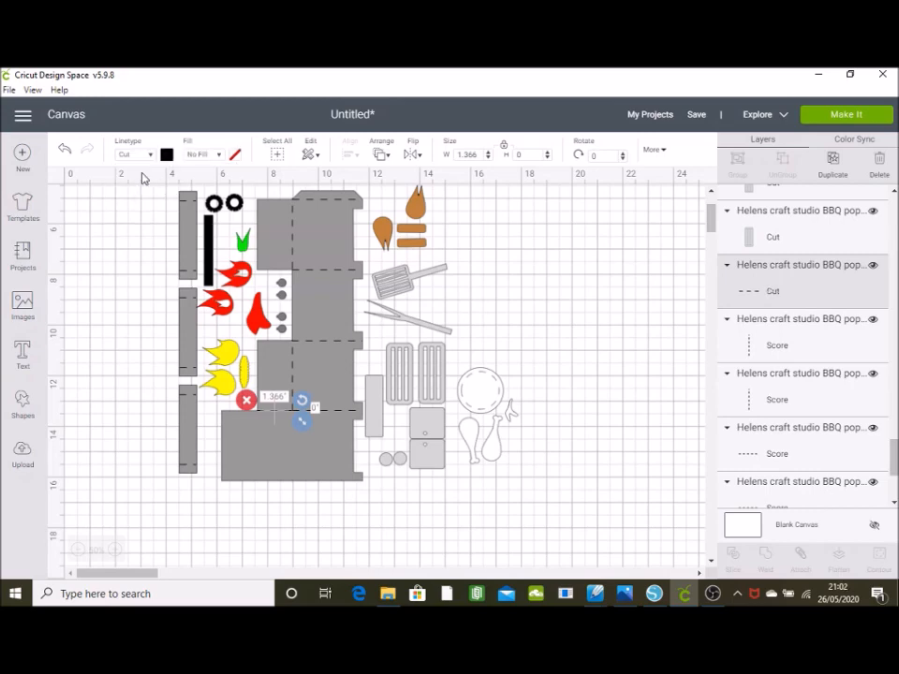
click(247, 545)
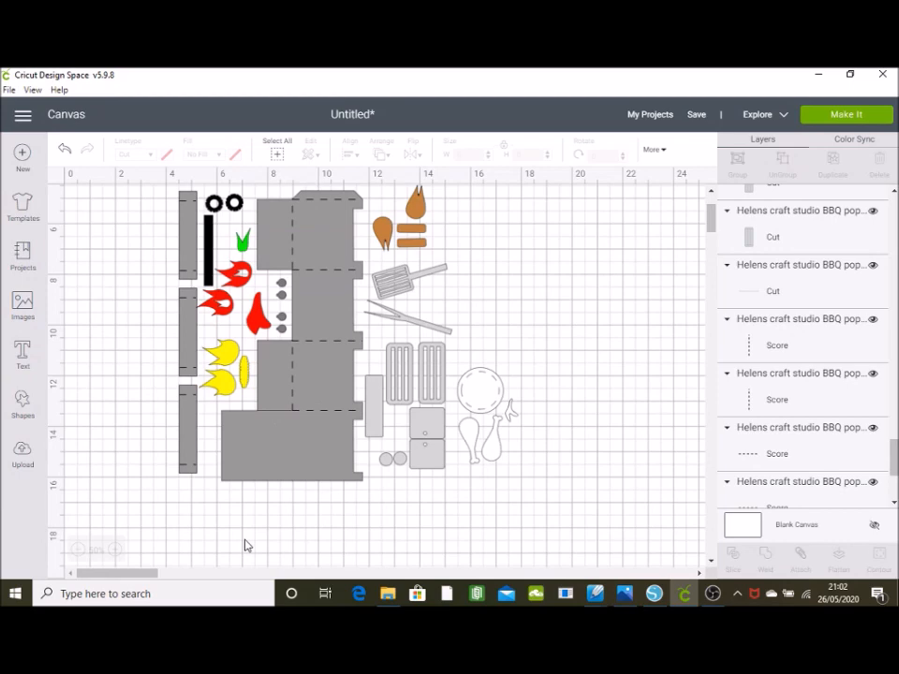
Attach the lowest narrow grey strip to its two score lines, selecting the three layers together.
drag(165, 489, 201, 384)
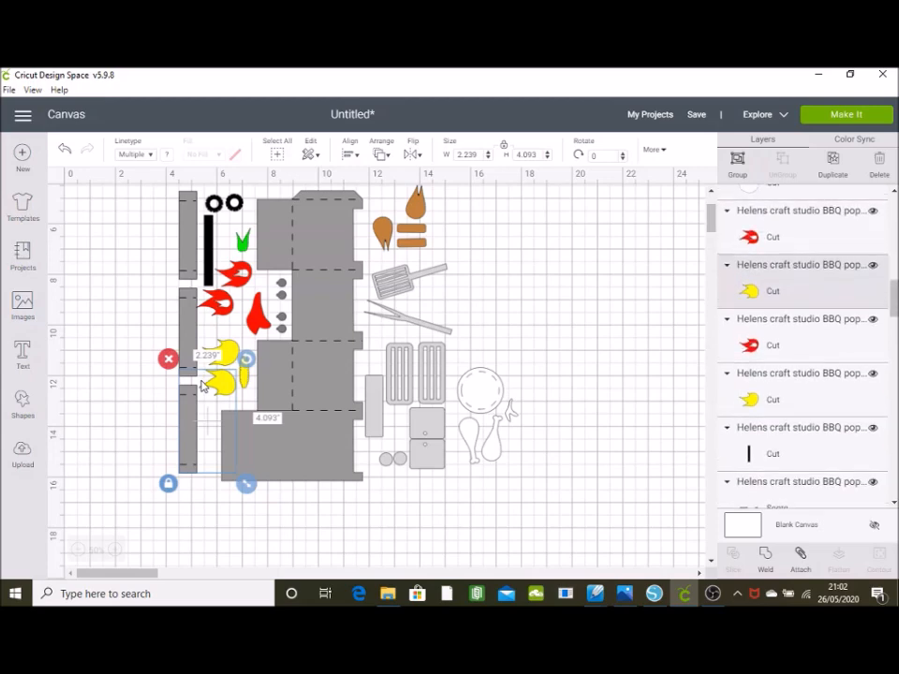
click(133, 481)
scroll(771, 438, down, 3)
click(771, 438)
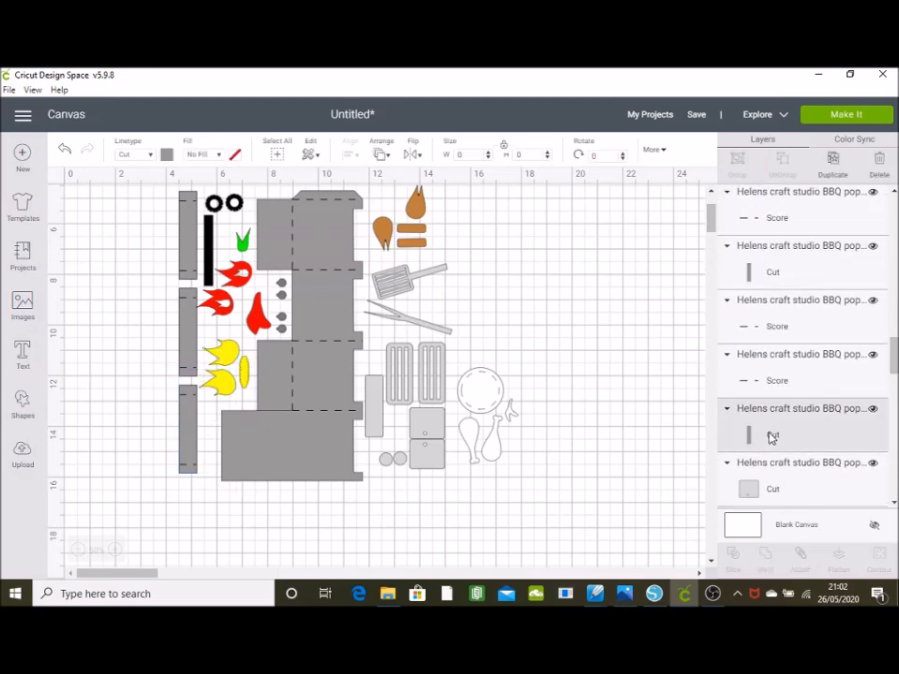
shift+click(763, 360)
shift+click(761, 318)
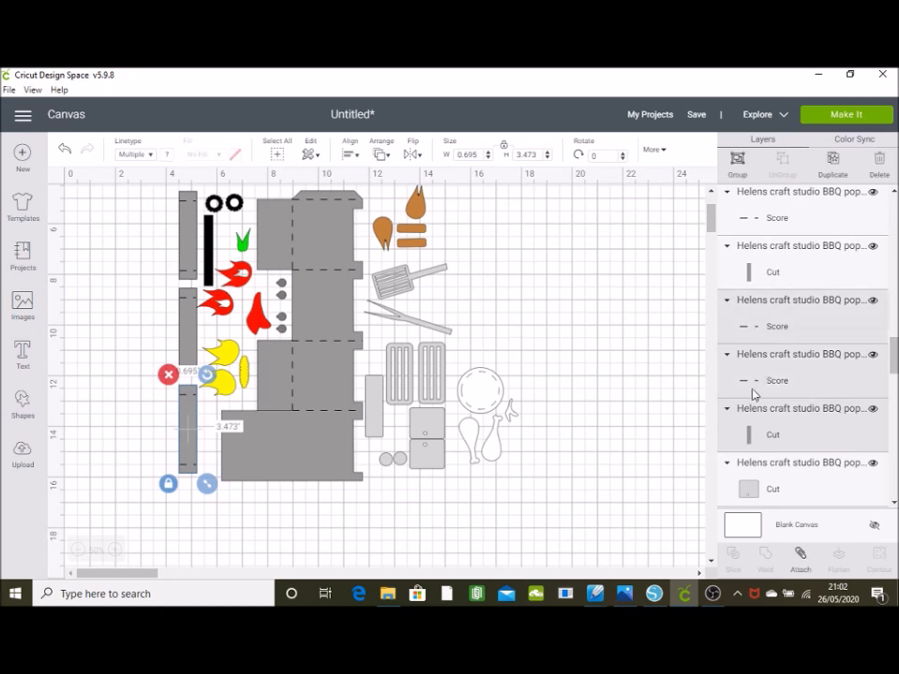
click(796, 559)
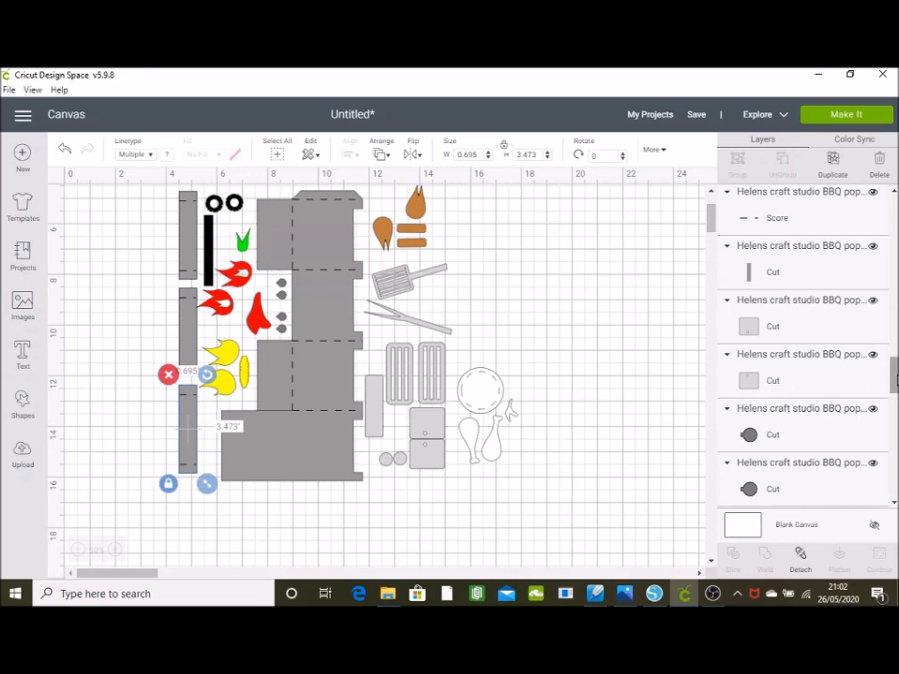
Select the middle narrow grey strip with its two score lines and attach them to each other.
mouse_move(897, 378)
mouse_down()
mouse_move(897, 345)
mouse_move(896, 359)
mouse_up()
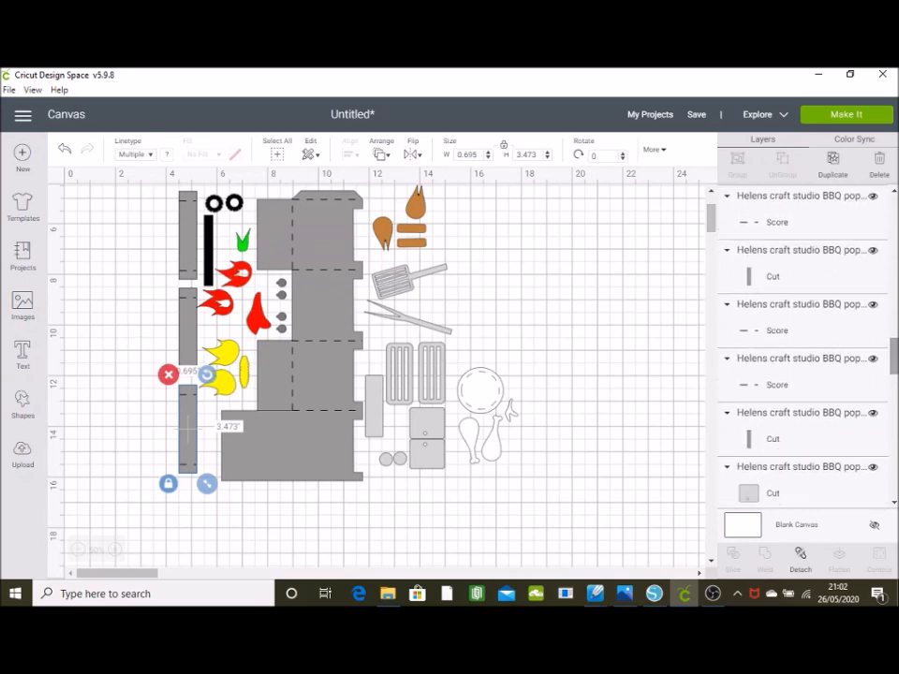
click(787, 447)
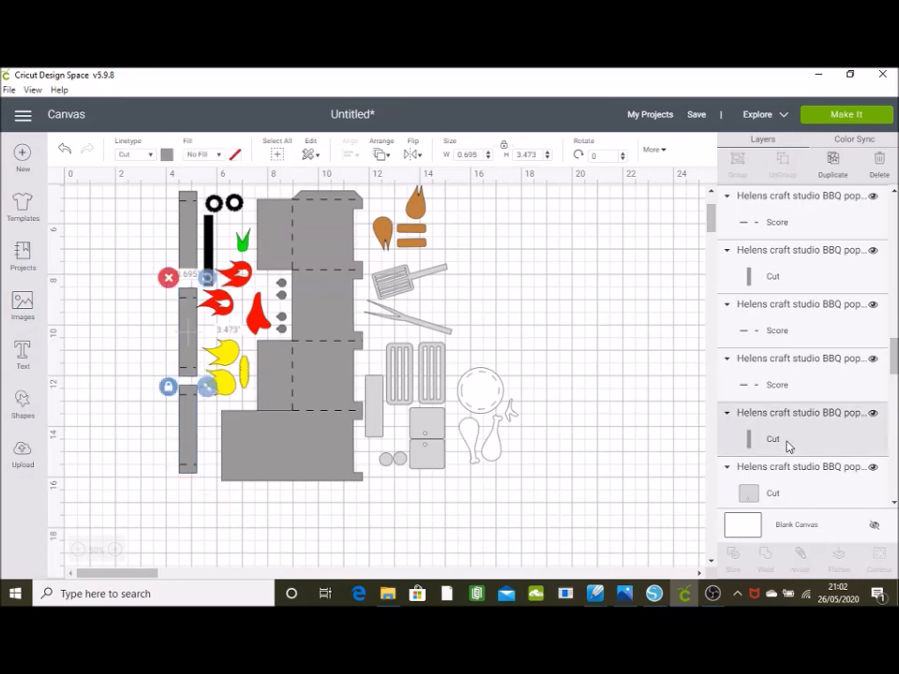
shift+click(768, 395)
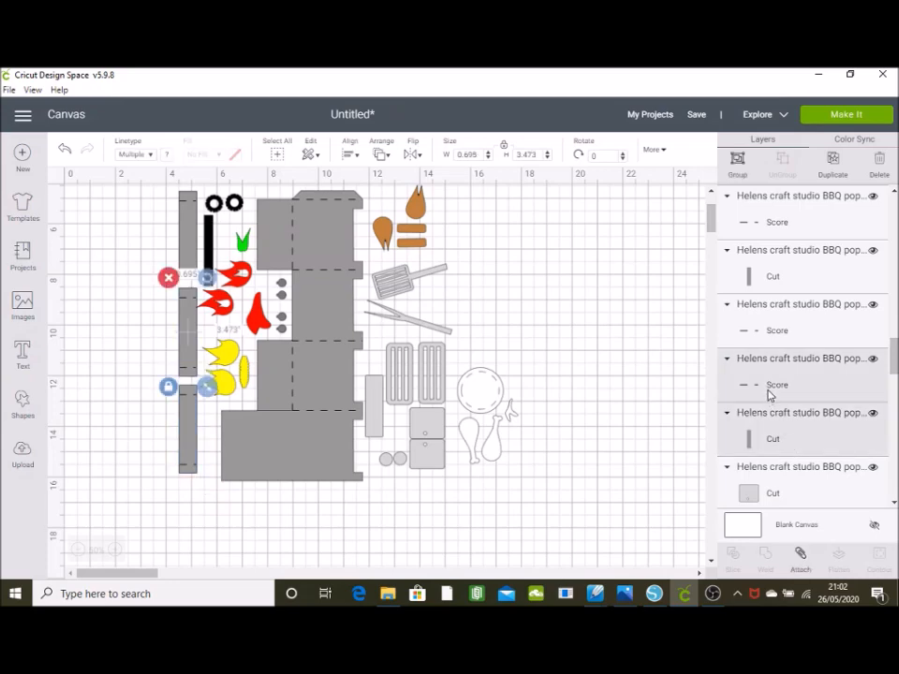
shift+click(762, 320)
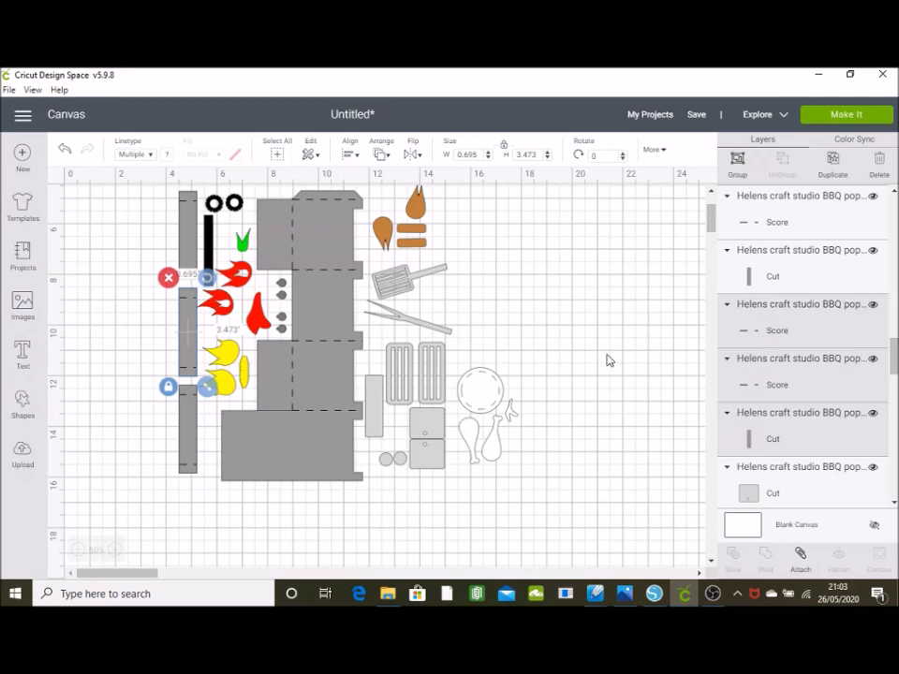
key(shift)
key(shift)
key(shift)
key(shift)
key(shift)
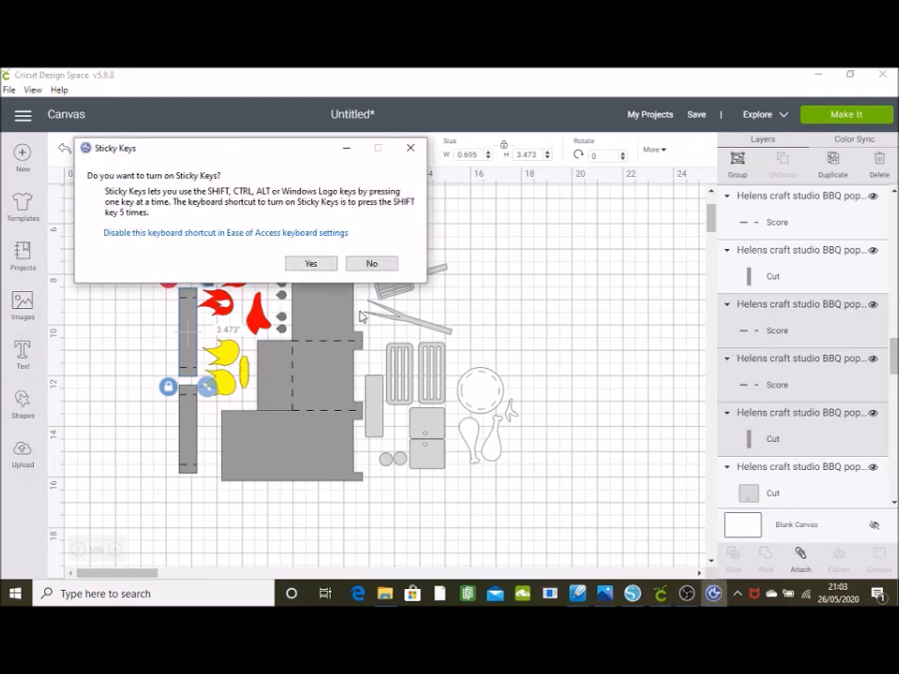
click(359, 264)
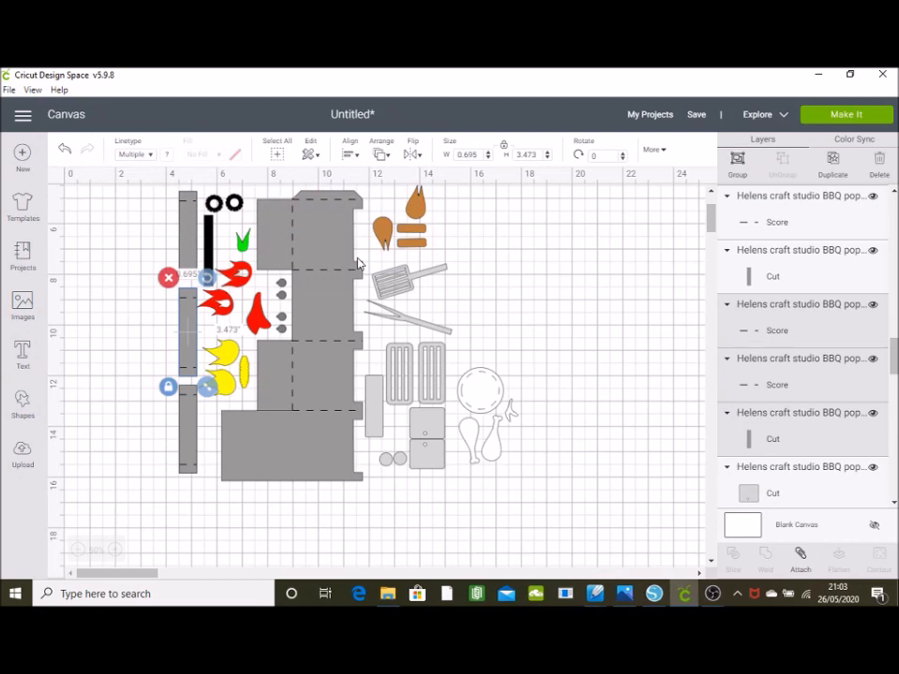
click(810, 561)
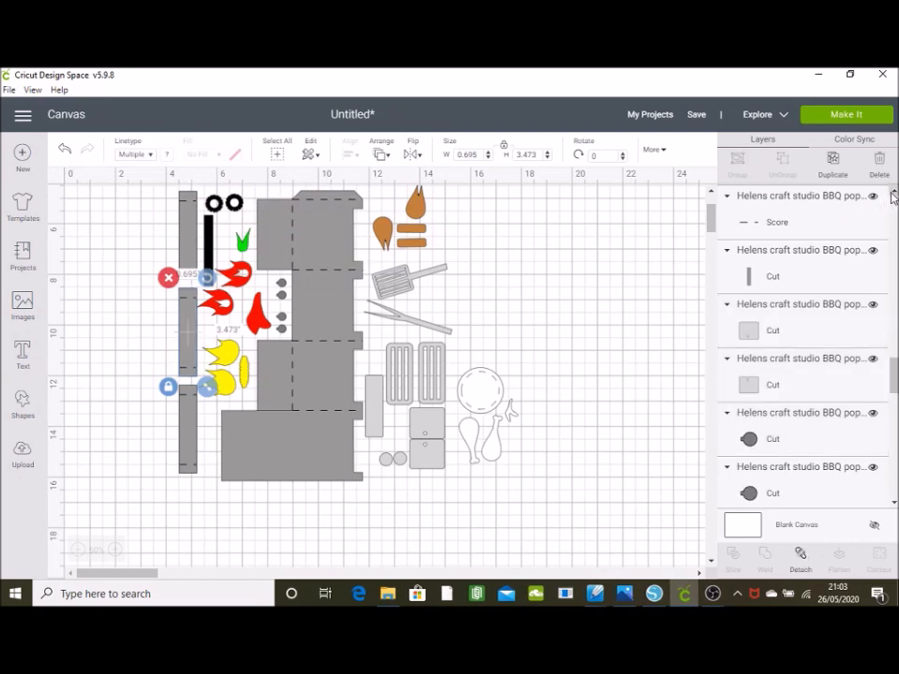
Attach the uppermost narrow grey strip and its two score lines as one piece.
scroll(892, 197, up, 3)
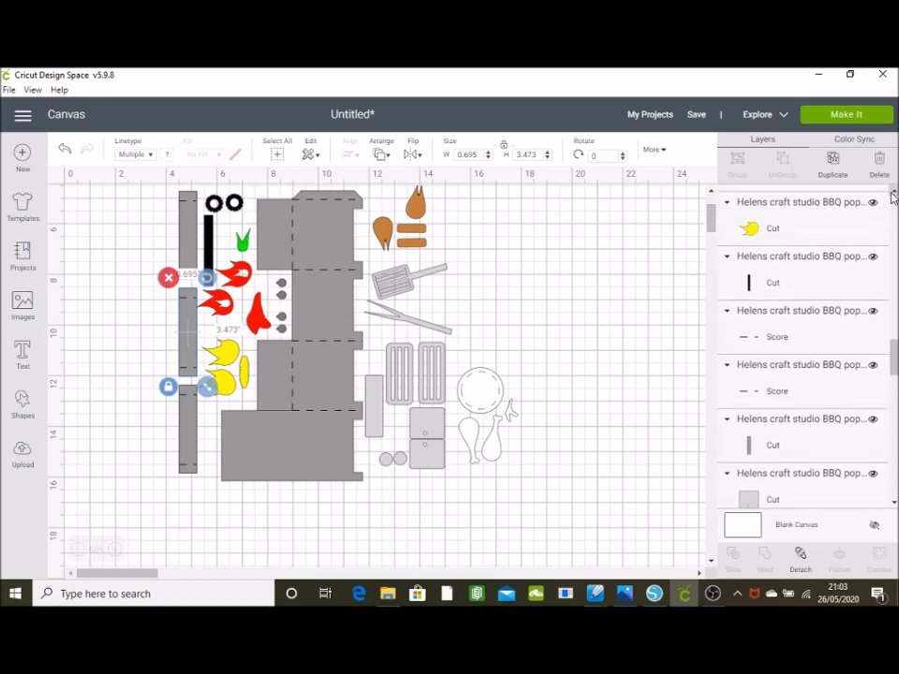
click(783, 452)
shift+click(763, 394)
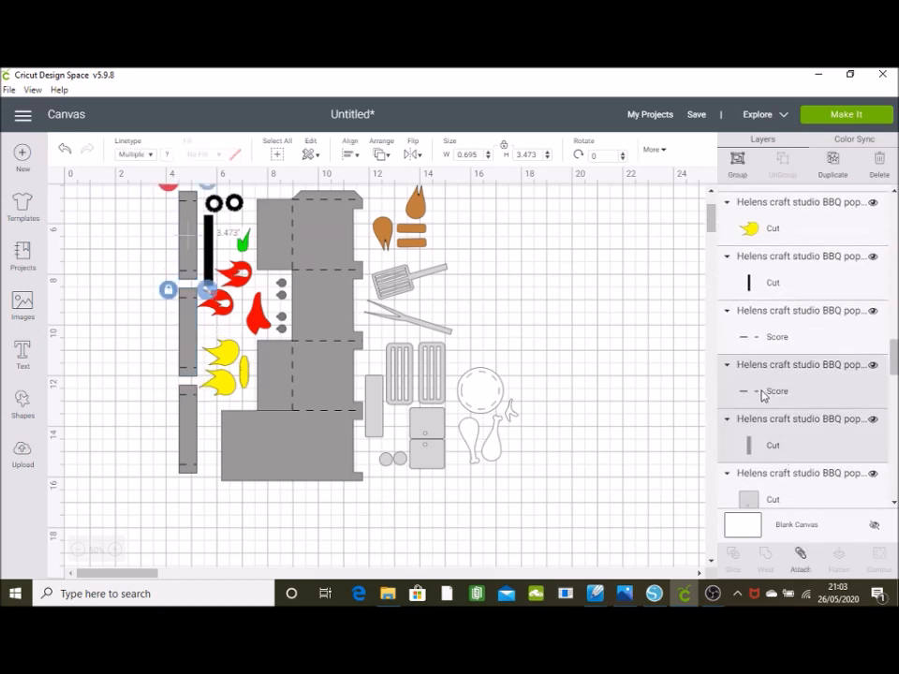
shift+click(749, 341)
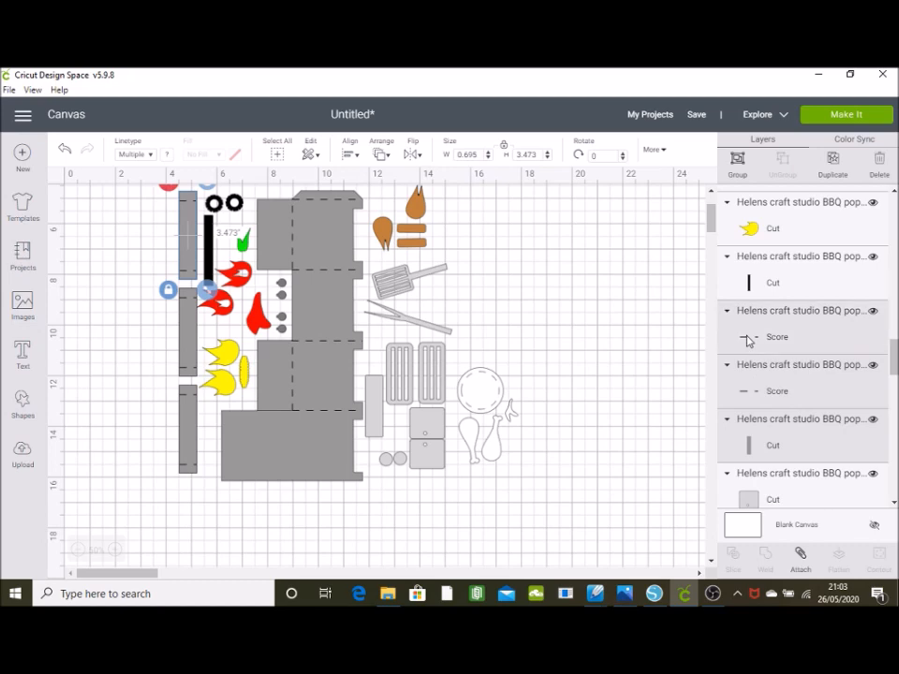
click(800, 559)
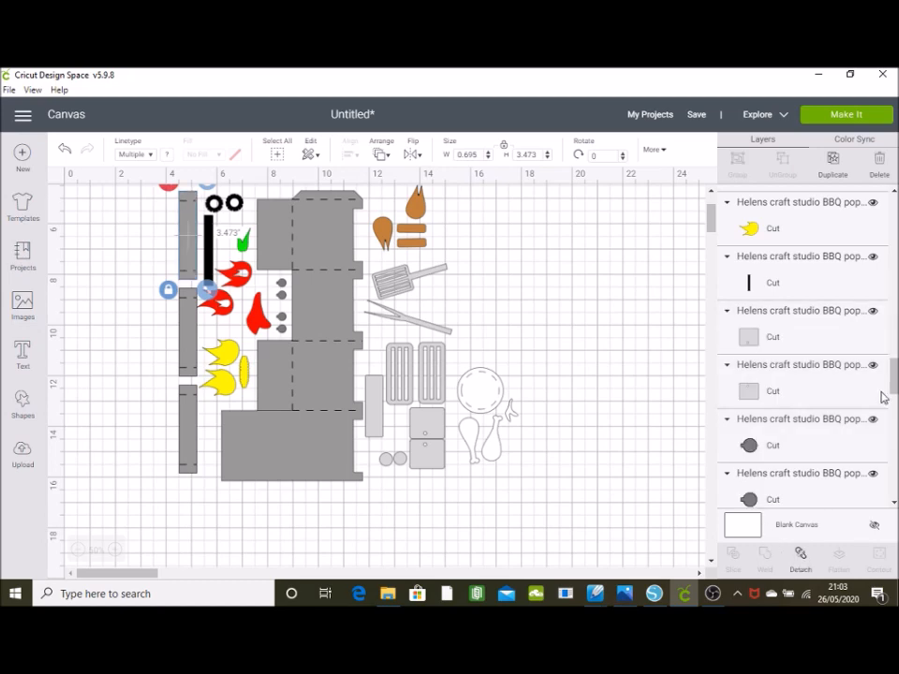
Attach the large grey box piece together with all its horizontal and vertical score lines and its short cut line.
click(341, 412)
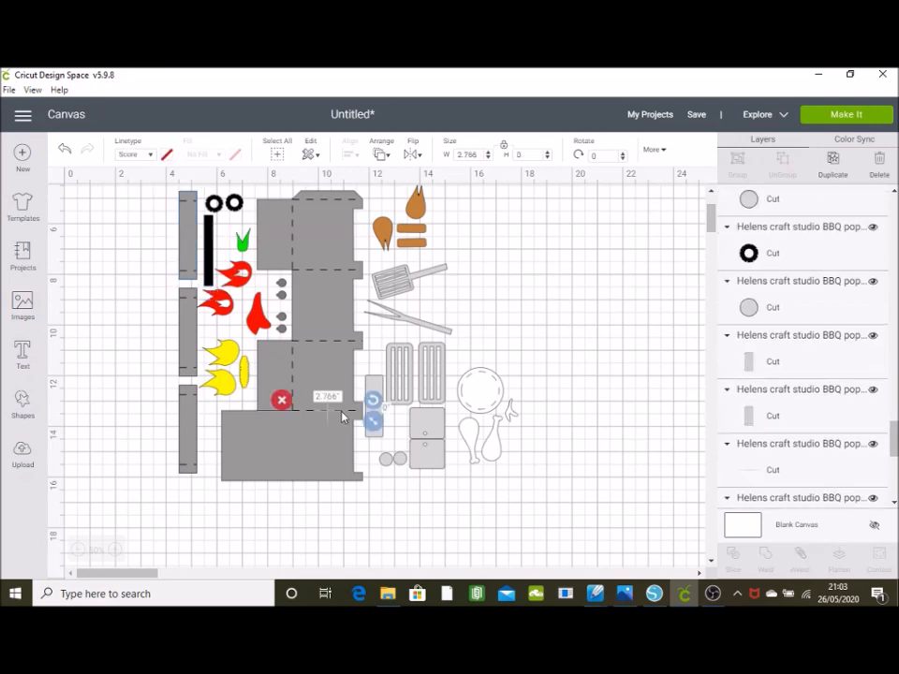
shift+click(294, 379)
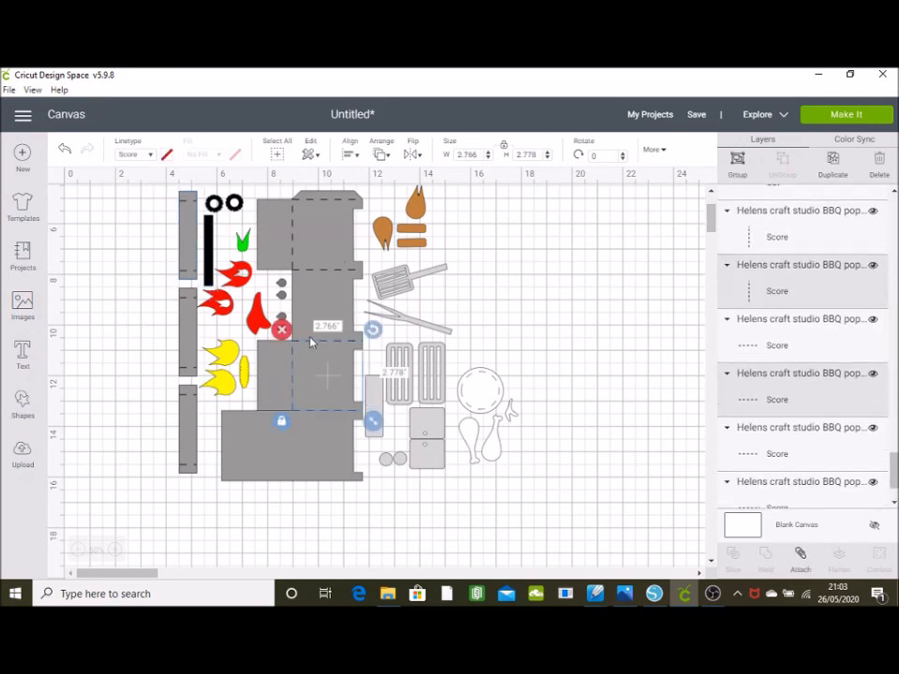
shift+click(311, 344)
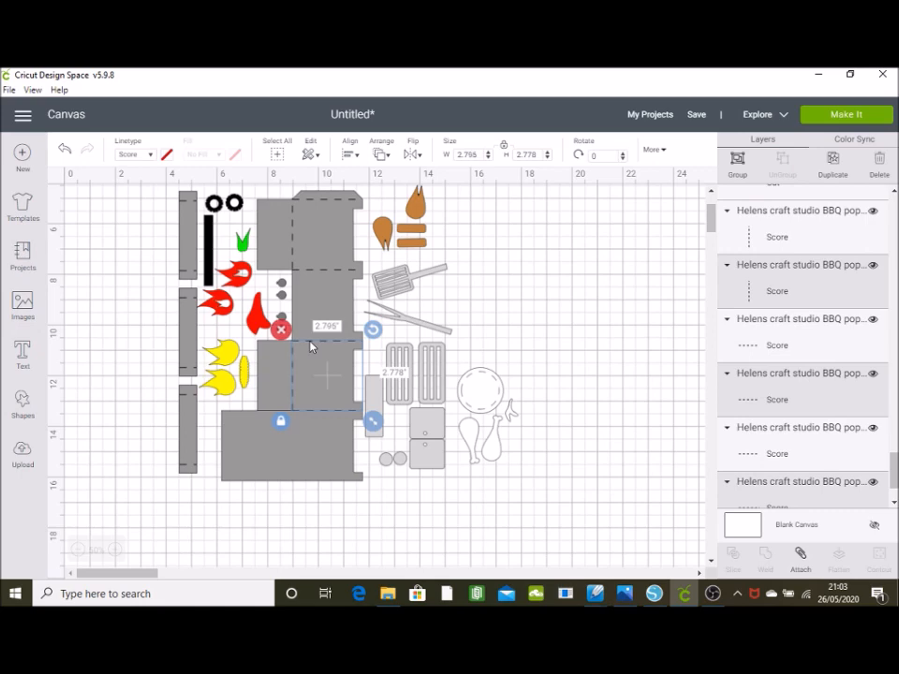
shift+click(328, 272)
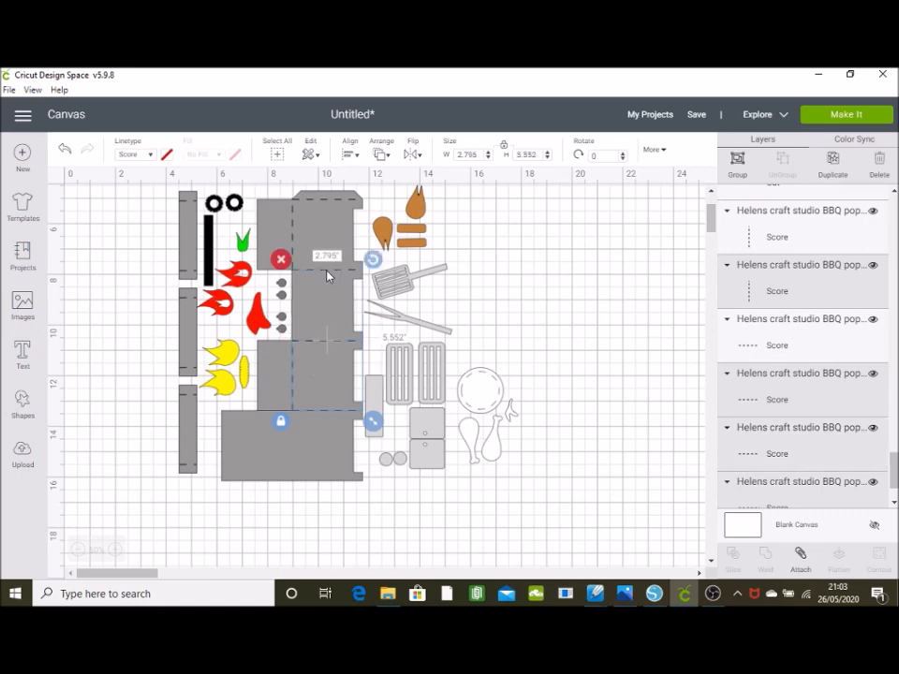
shift+click(316, 204)
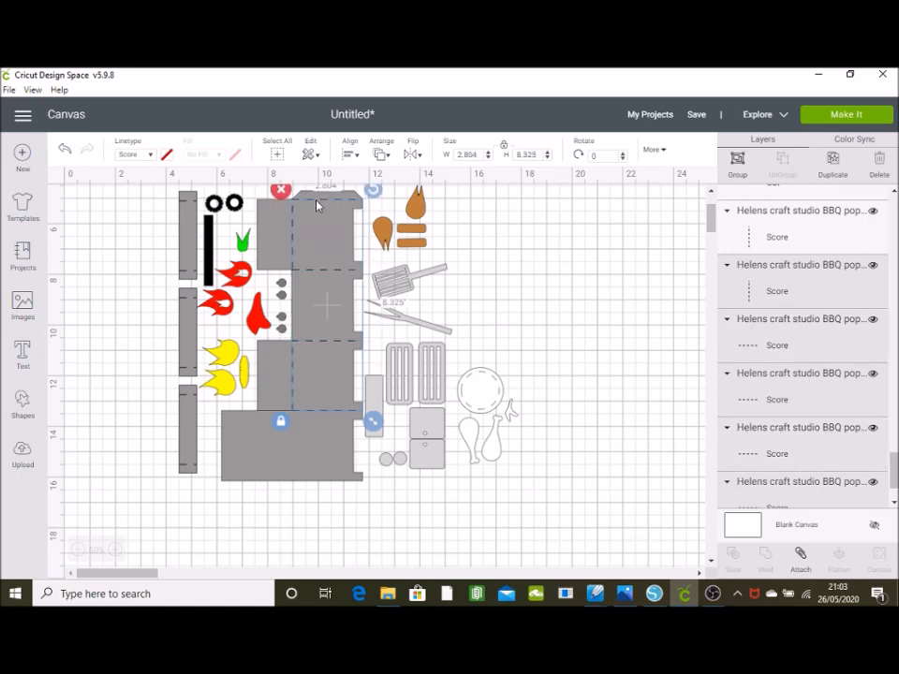
shift+click(292, 250)
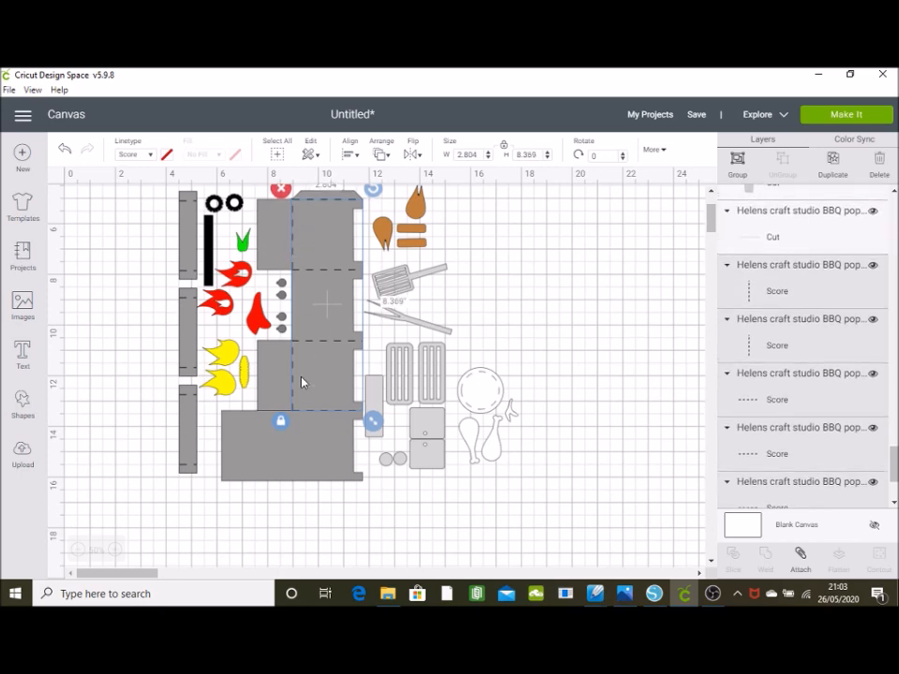
shift+click(284, 458)
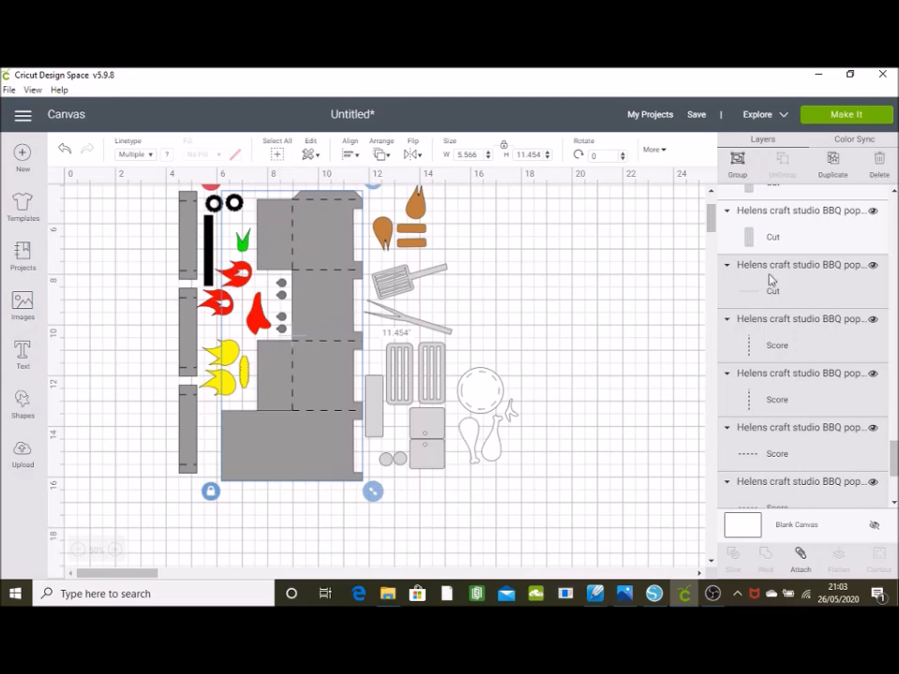
mouse_move(894, 460)
mouse_down()
mouse_move(895, 479)
mouse_move(895, 448)
mouse_up()
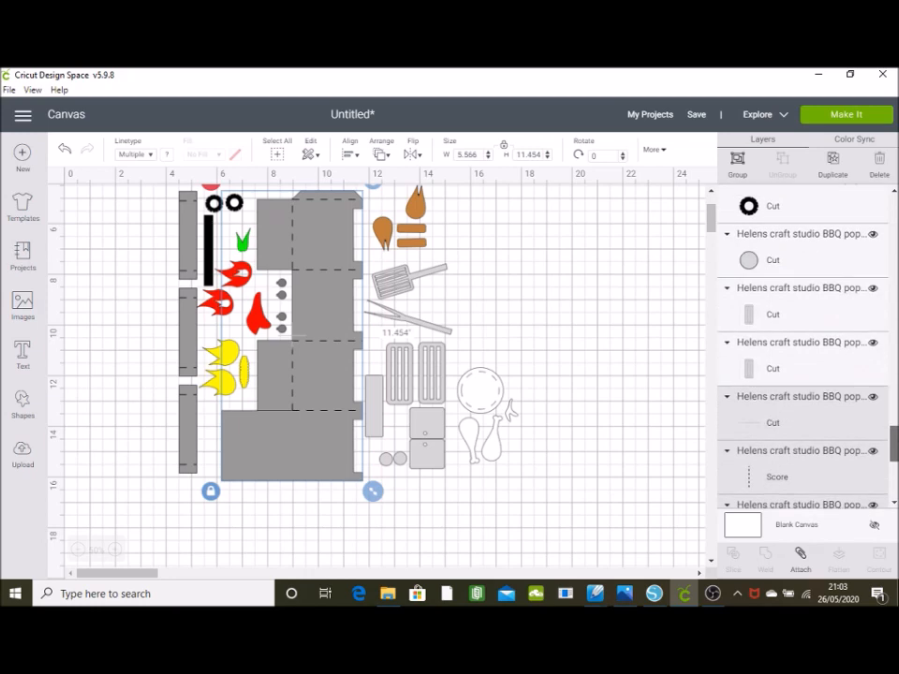
click(802, 568)
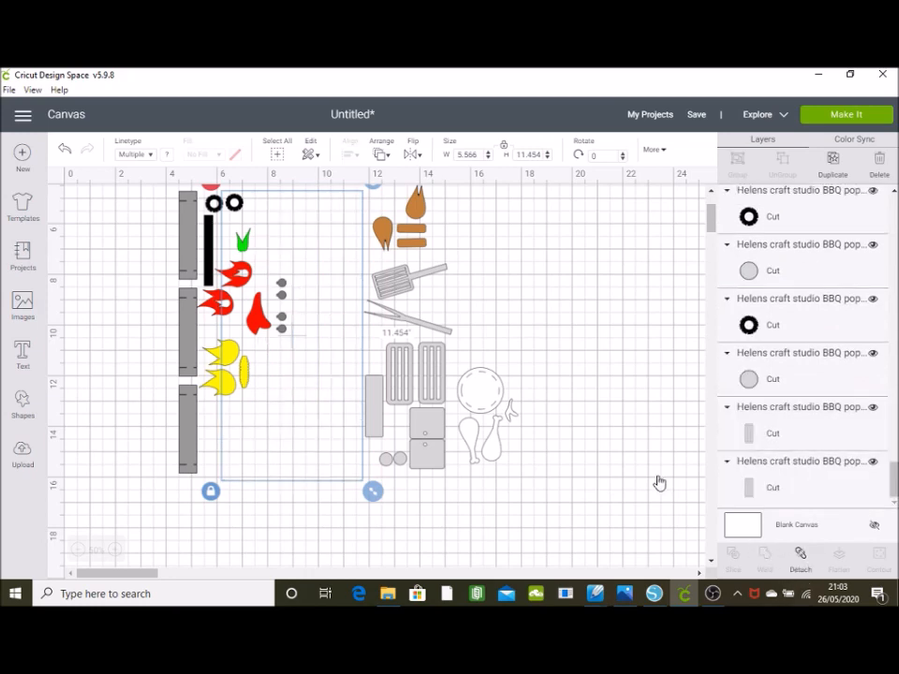
click(517, 361)
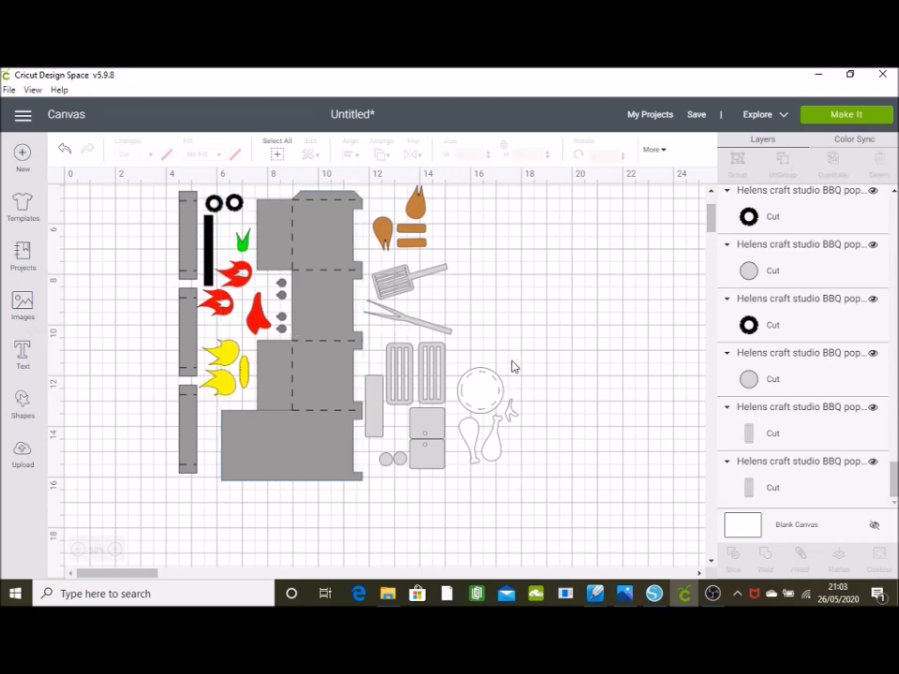
Attach the dashed score circle to the white round plate it sits on.
click(494, 384)
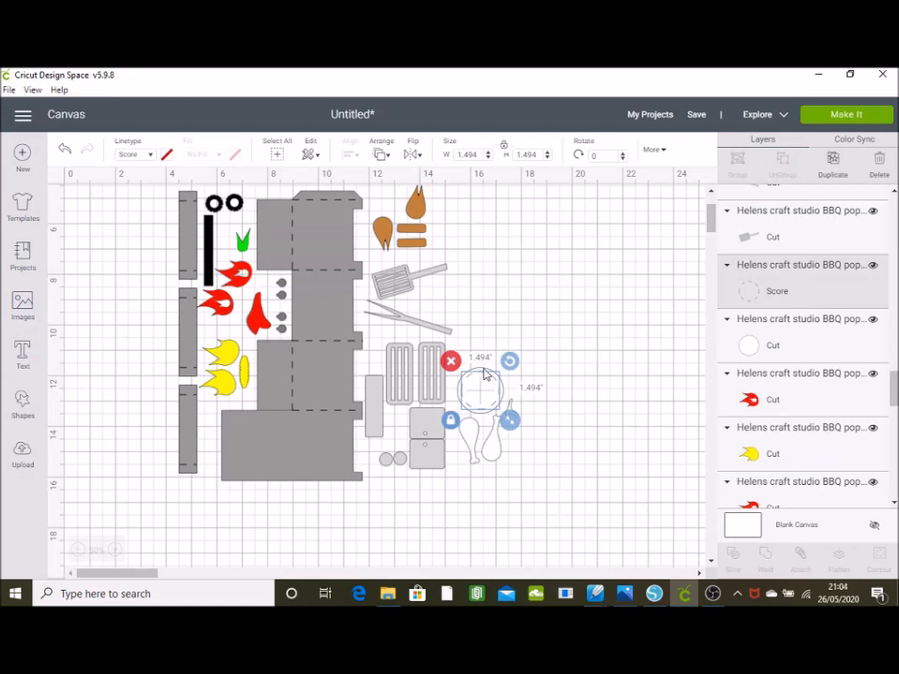
shift+click(484, 375)
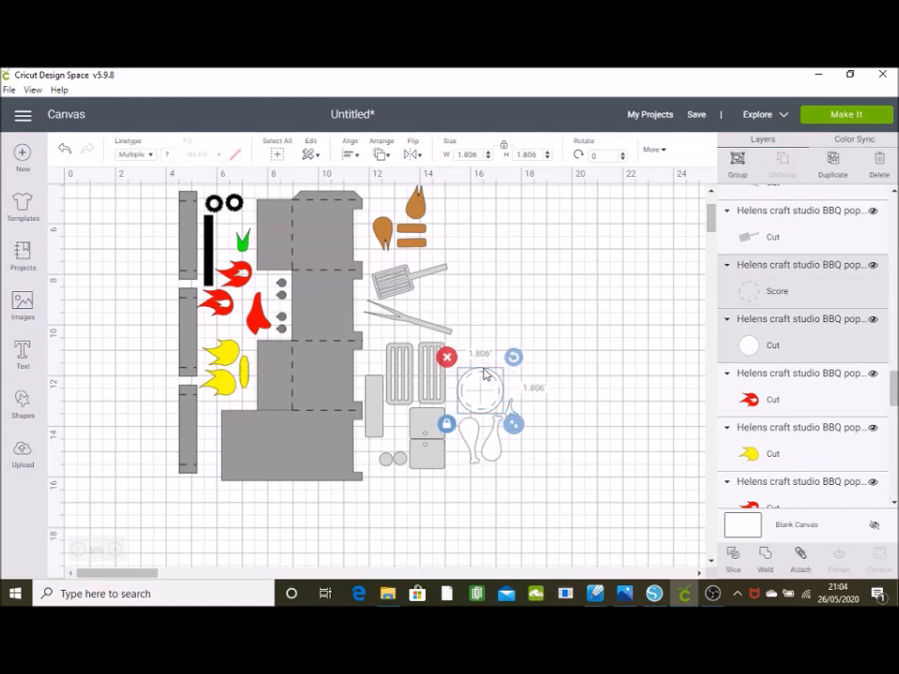
click(801, 564)
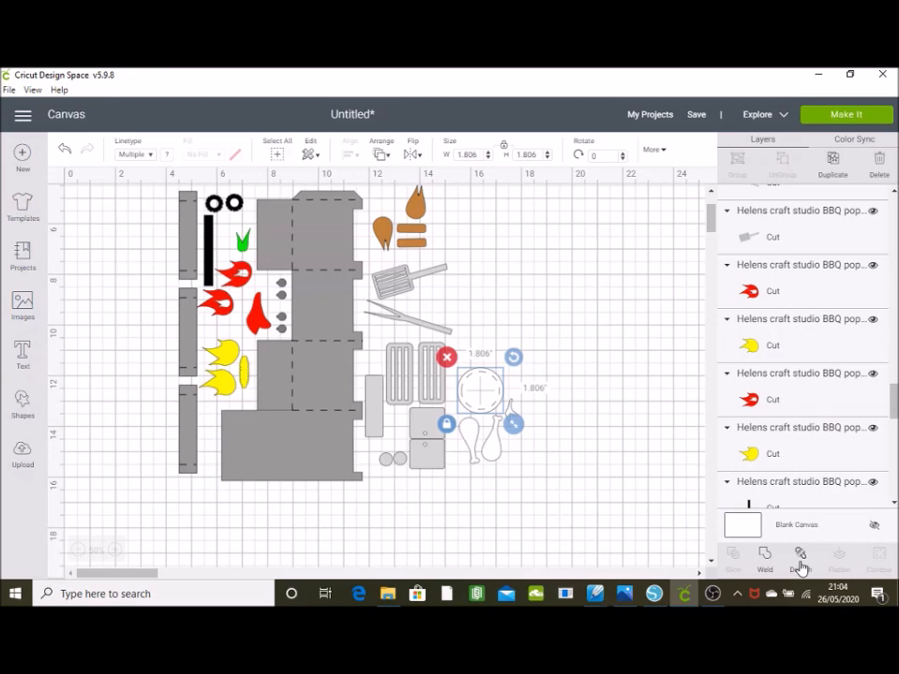
click(573, 468)
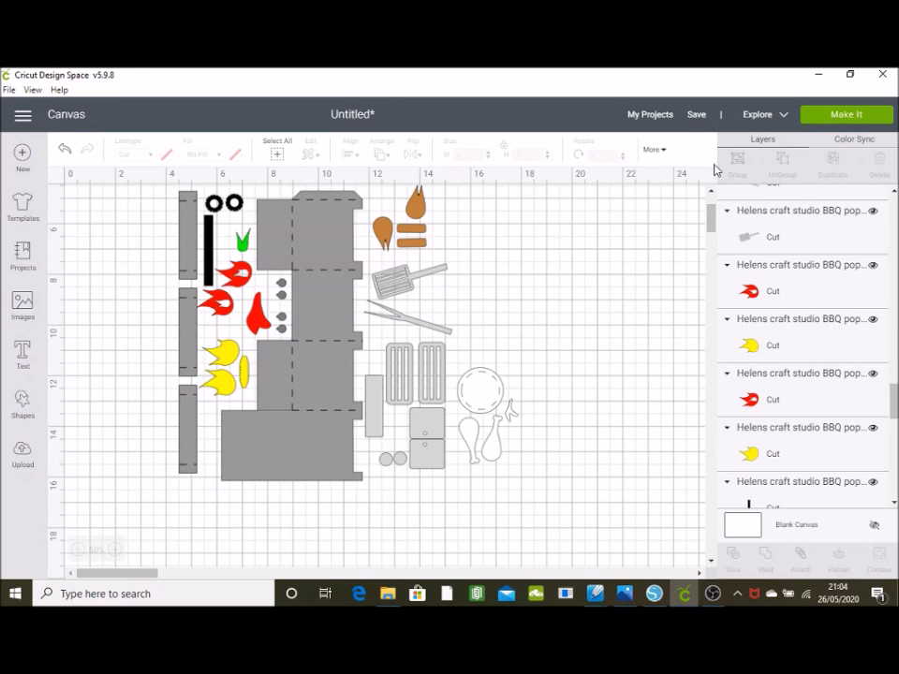
Preview the project's cutting mats, examine the score and cut layout of the dark grey box pieces on mat 3, and return to the canvas.
click(848, 116)
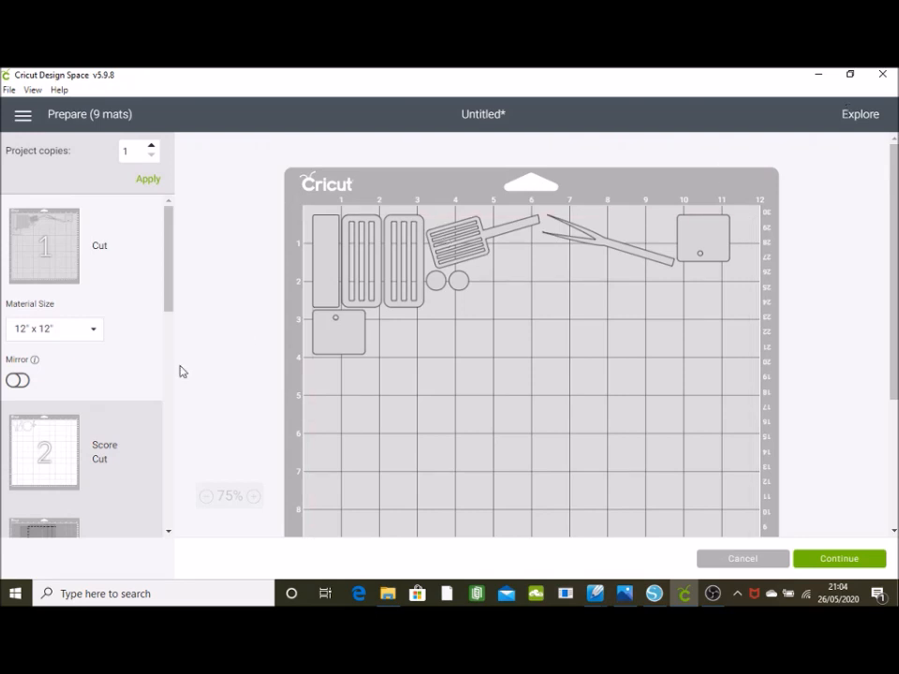
click(169, 533)
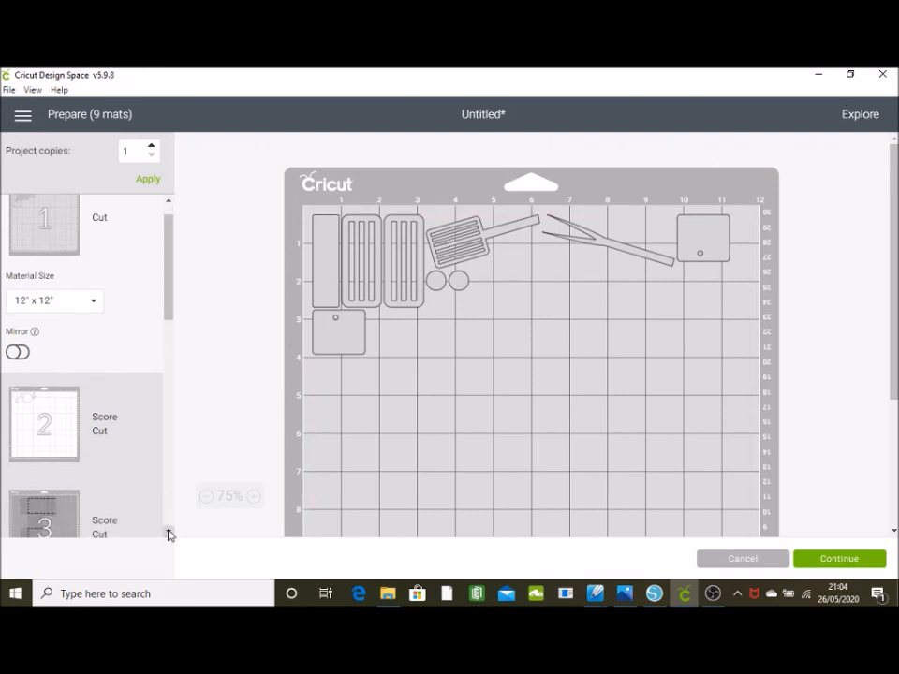
click(169, 532)
click(168, 533)
click(168, 533)
click(168, 533)
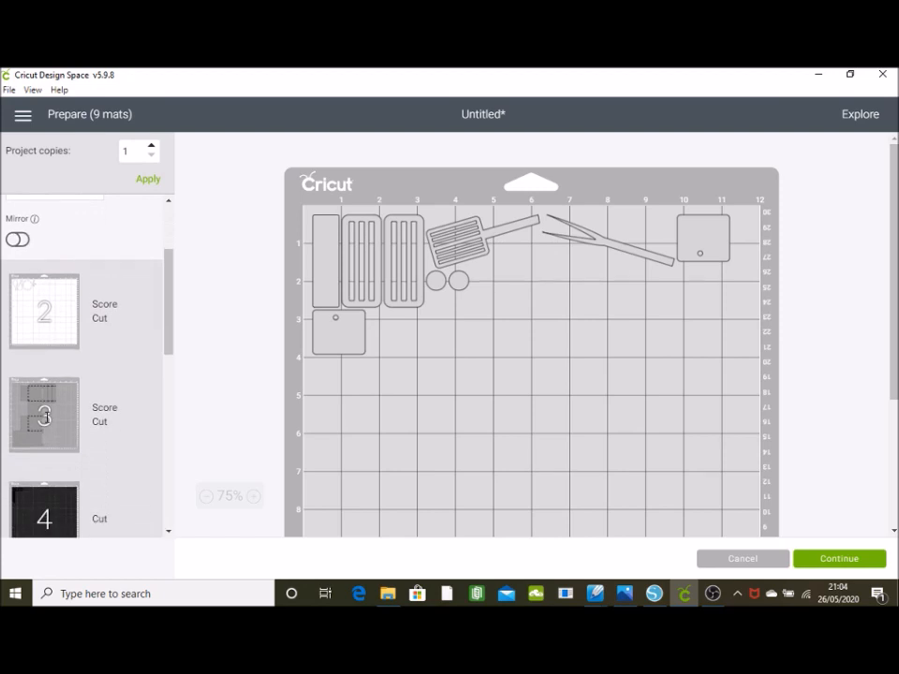
click(45, 416)
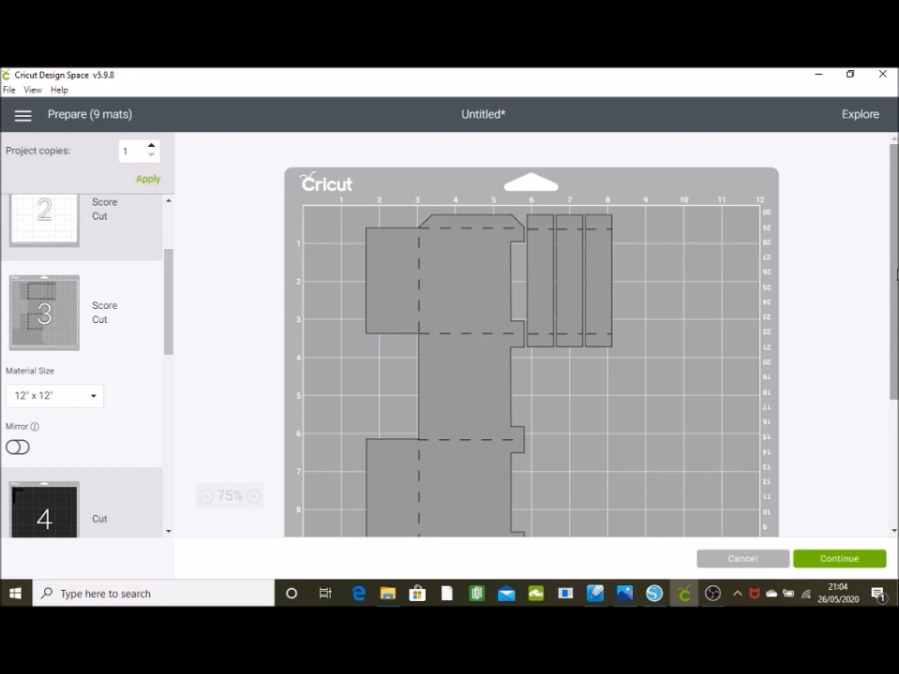
scroll(897, 274, down, 5)
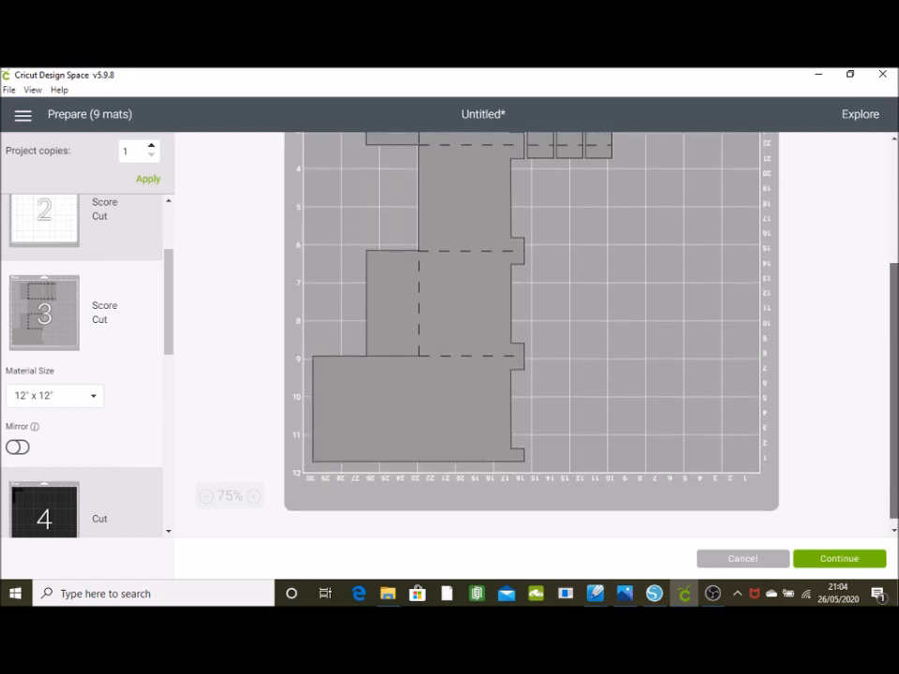
scroll(894, 281, up, 5)
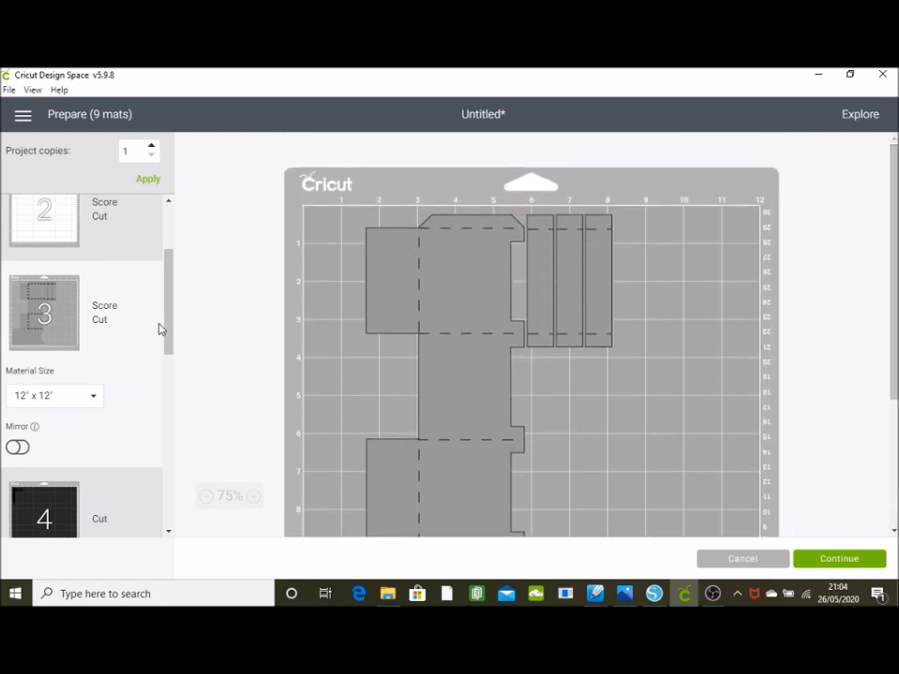
drag(166, 333, 179, 257)
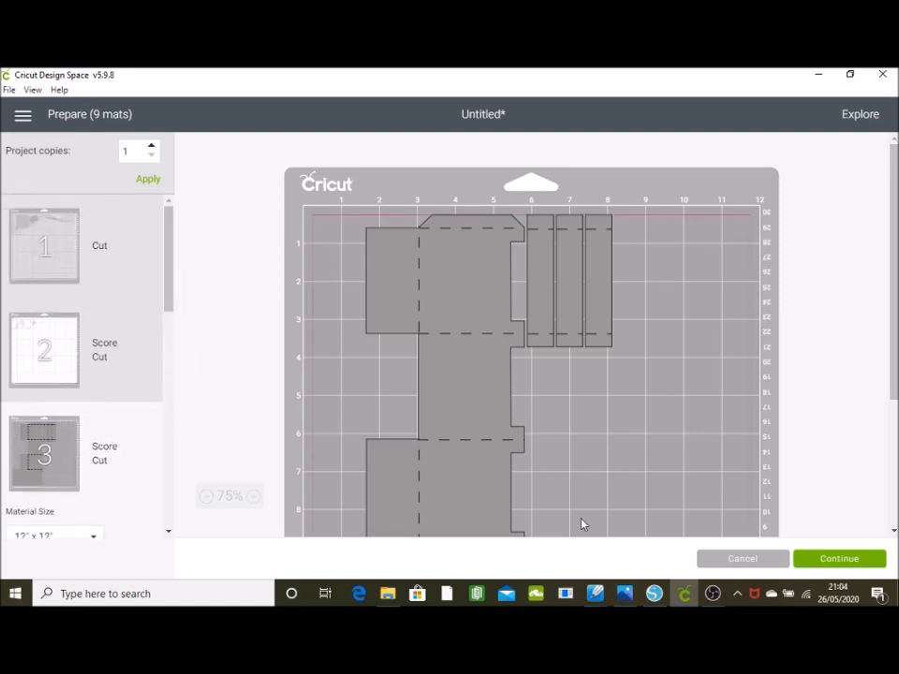
click(743, 559)
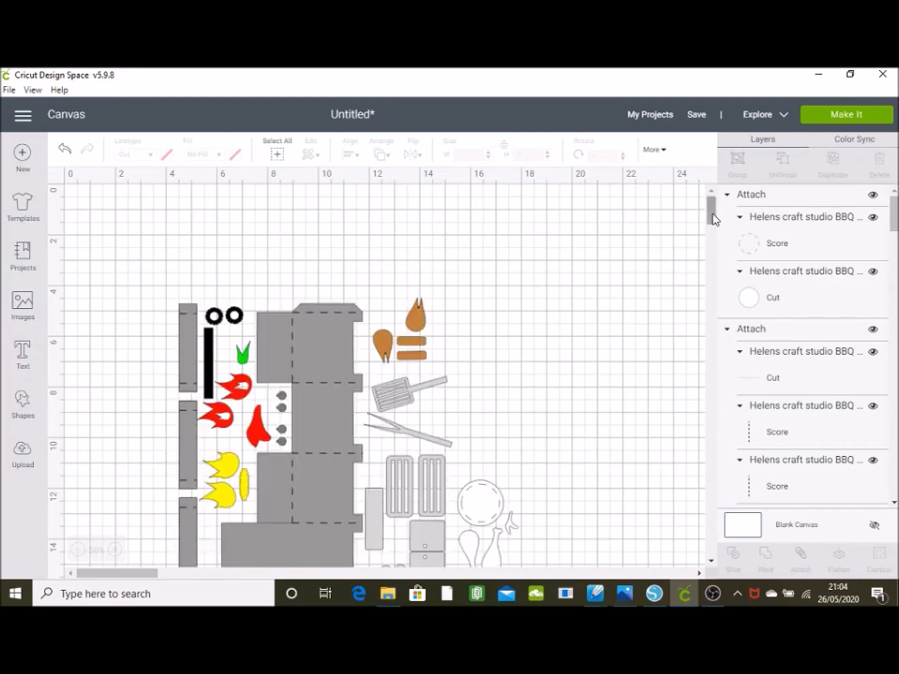
Select every piece of the BBQ card on the canvas and delete them all.
scroll(714, 241, down, 5)
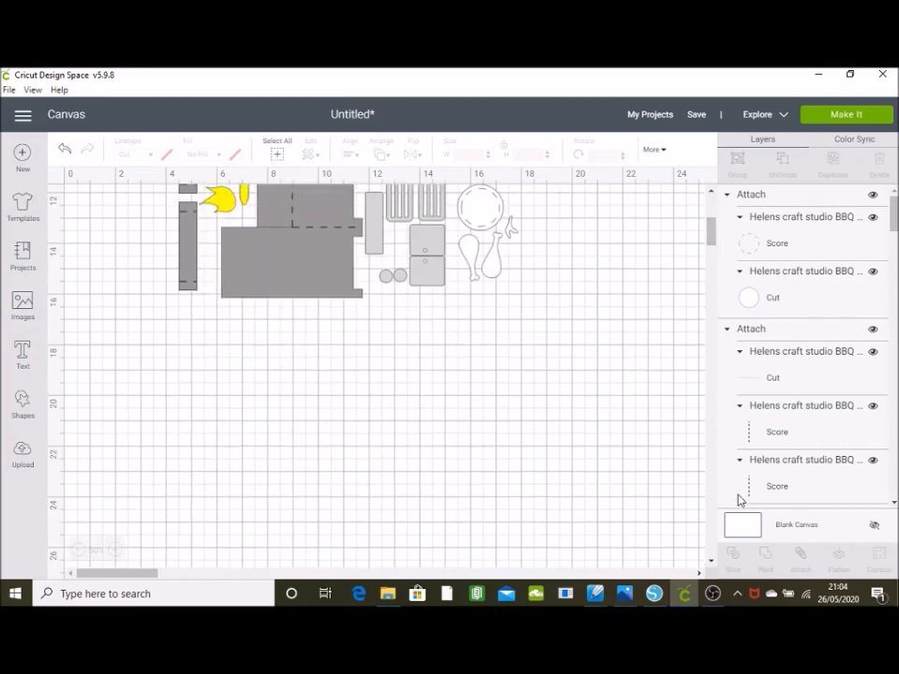
click(711, 194)
scroll(711, 194, up, 4)
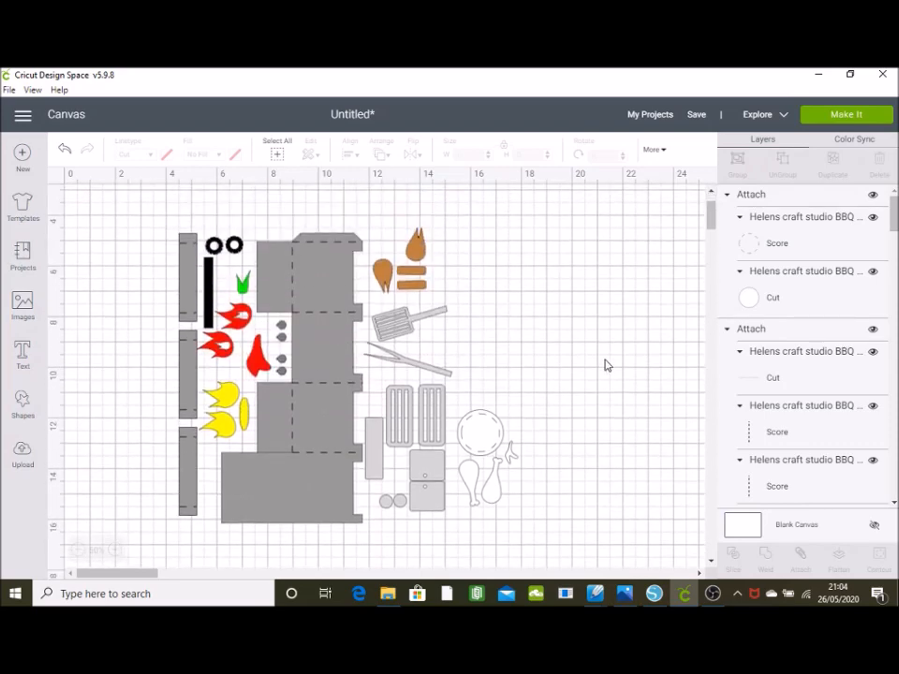
key(ctrl+a)
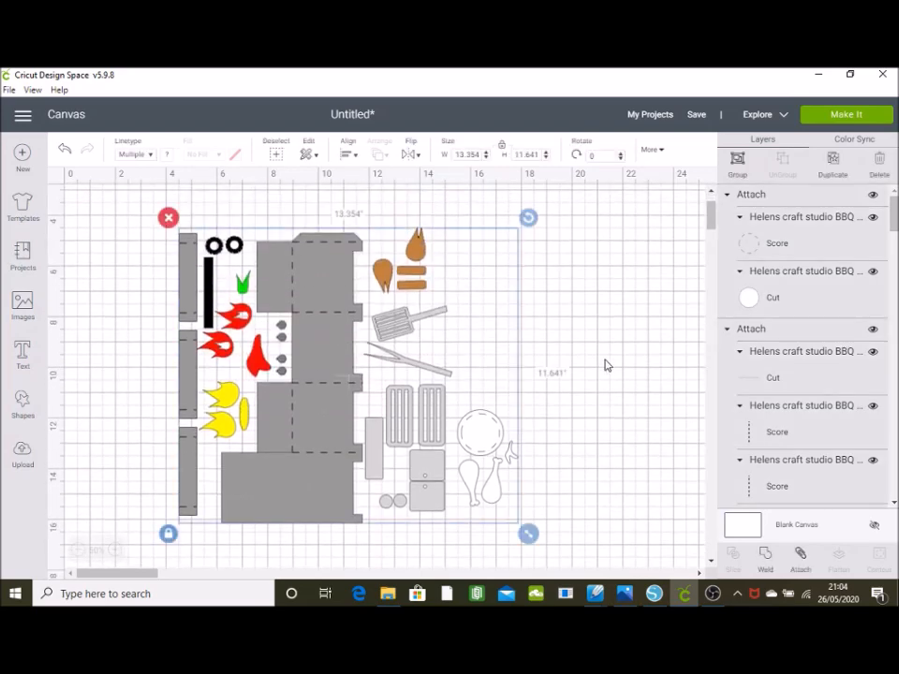
click(880, 164)
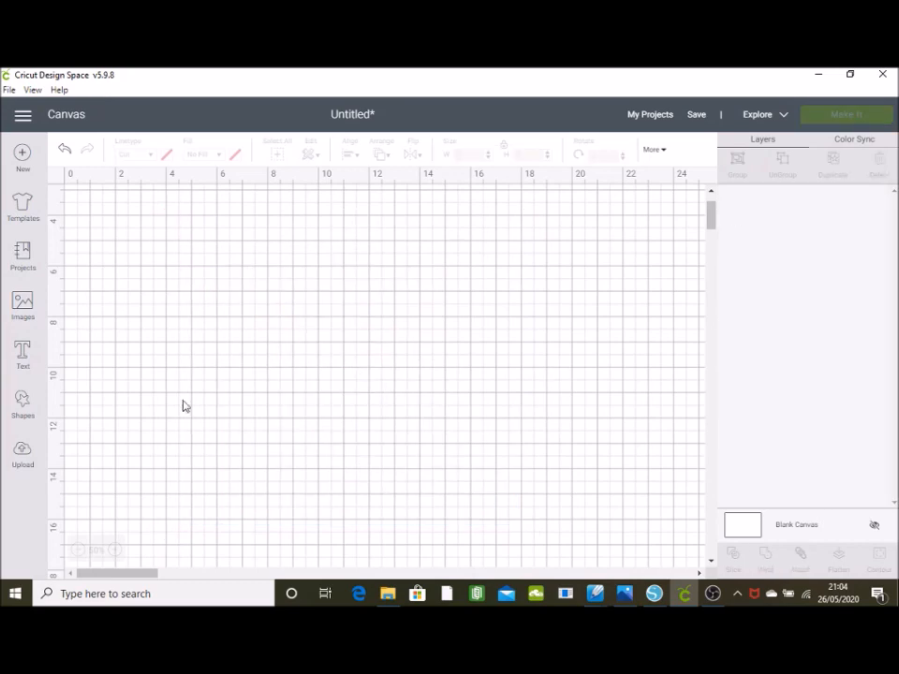
Upload the file "Helens craft studio BBQ pop up box card final dashed lines", save it under that name and insert it on the canvas.
click(17, 461)
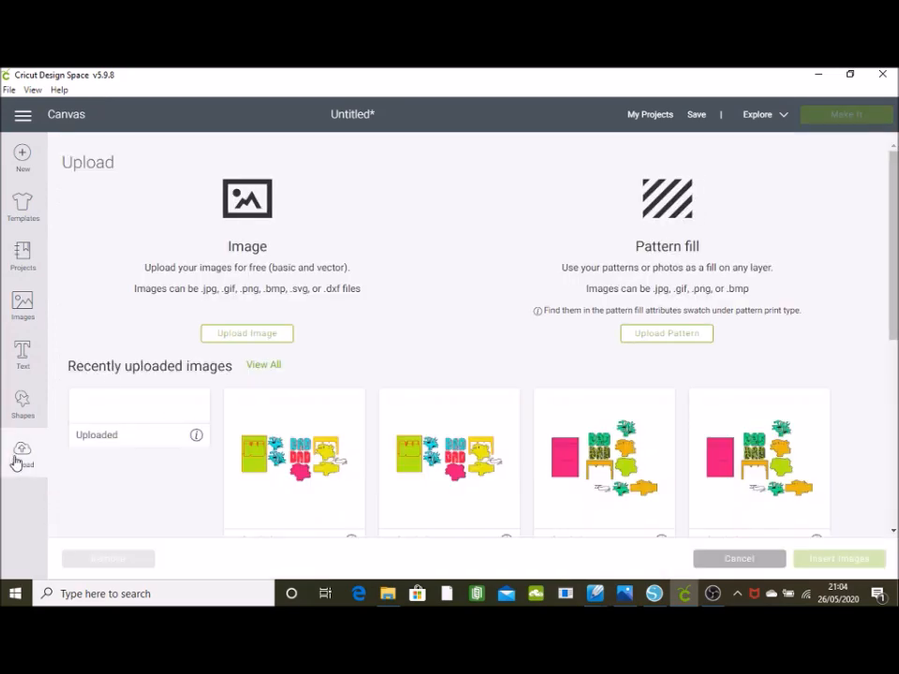
click(224, 338)
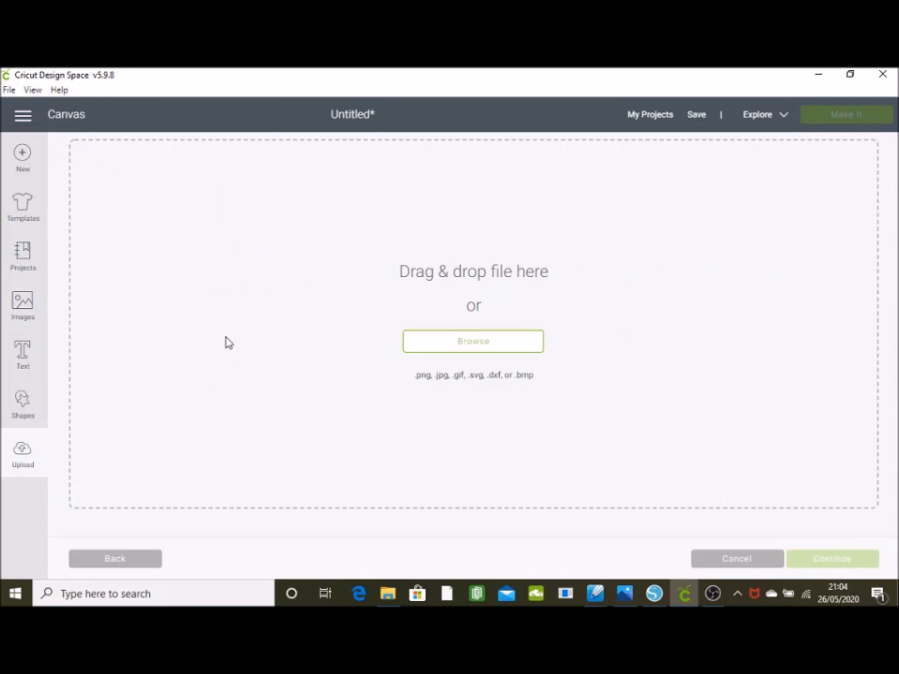
click(458, 344)
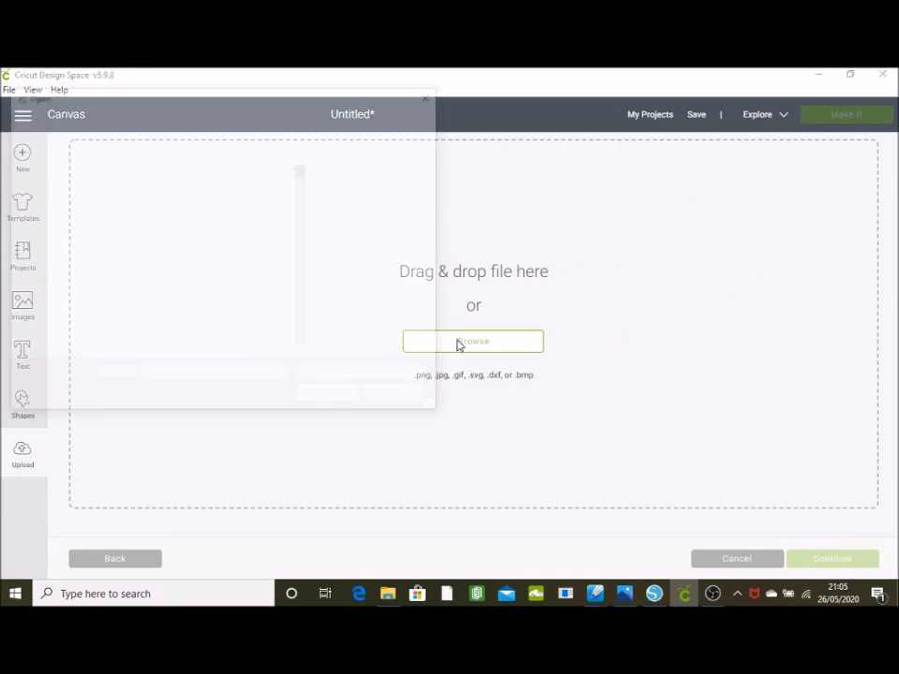
click(303, 357)
click(303, 358)
click(303, 357)
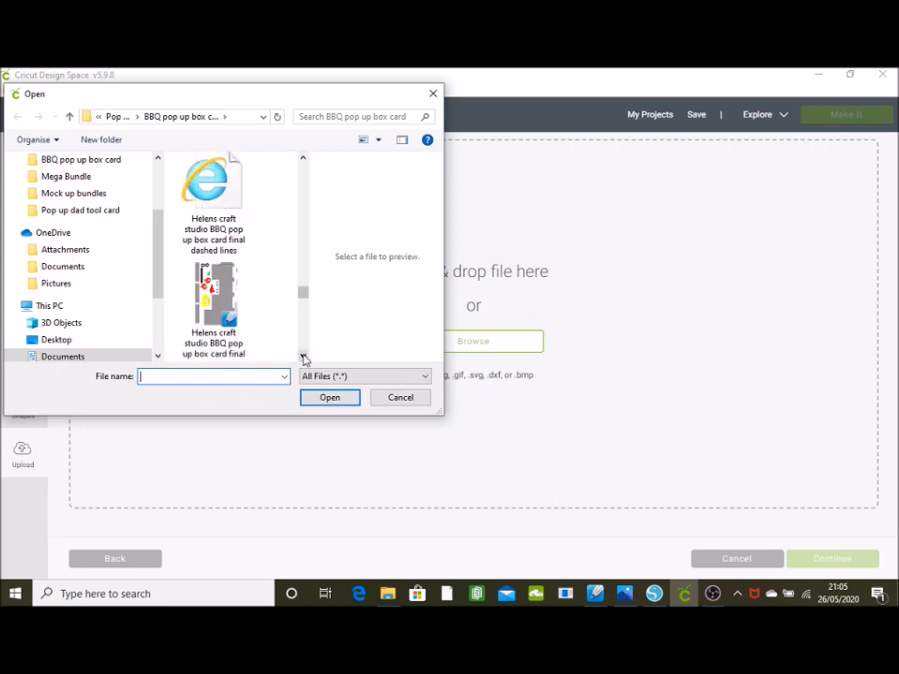
click(216, 225)
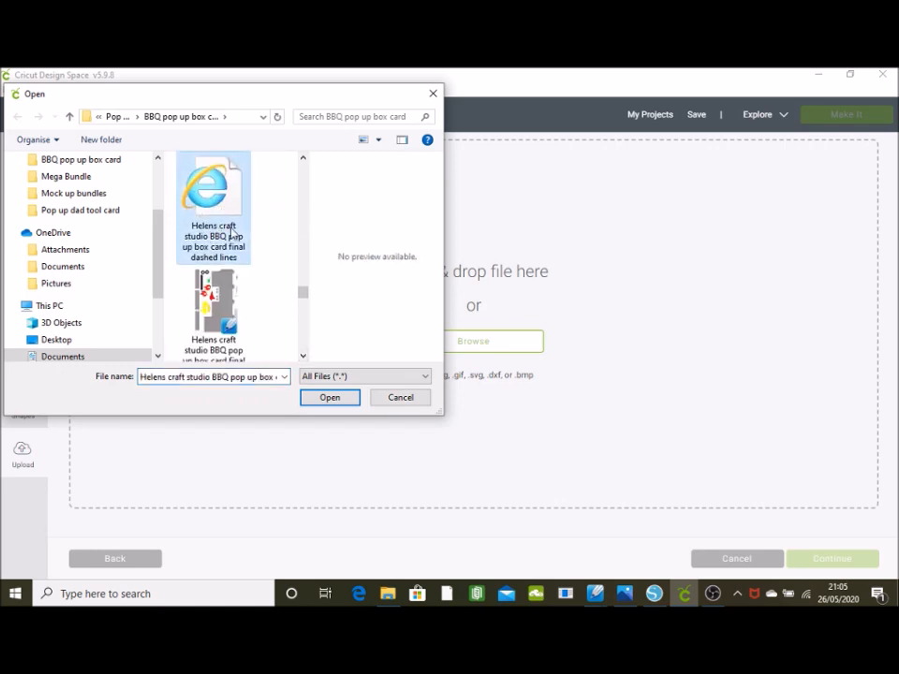
click(321, 397)
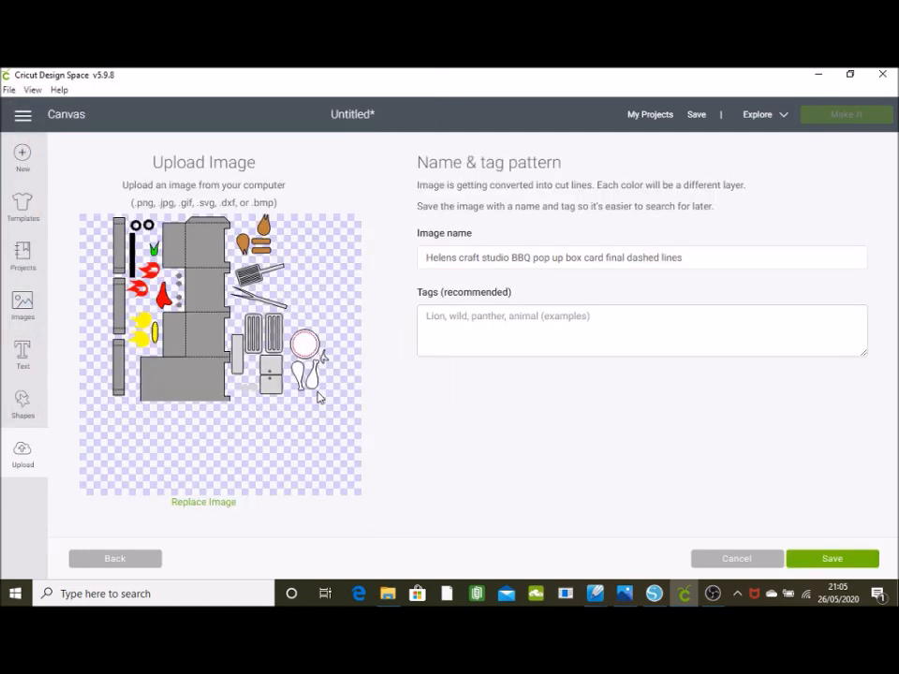
click(799, 564)
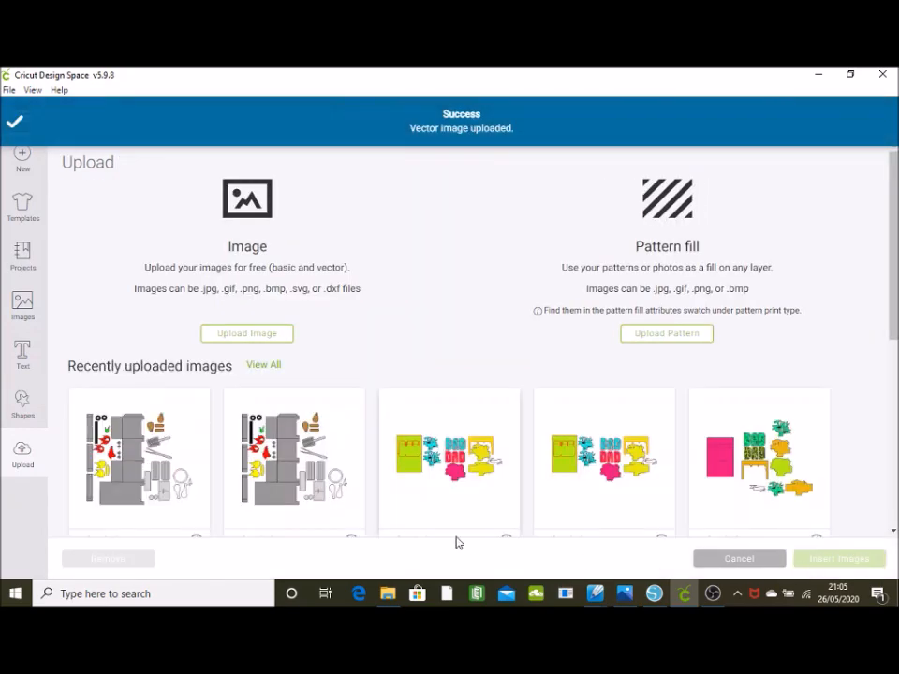
click(168, 489)
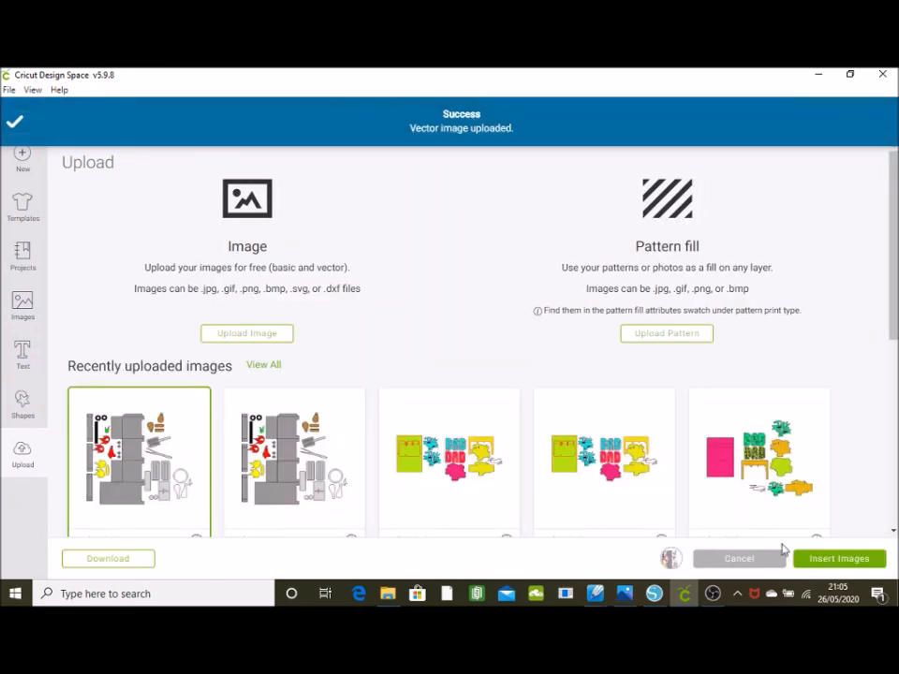
click(839, 559)
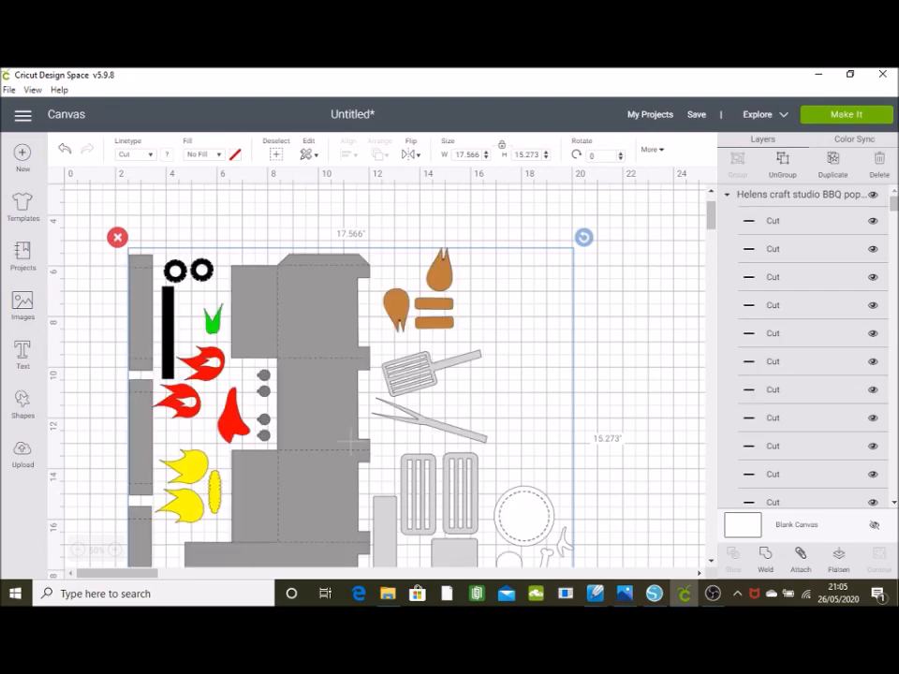
Scale the inserted card design proportionally to about 13.46 by 11.7 inches and ungroup it.
click(712, 562)
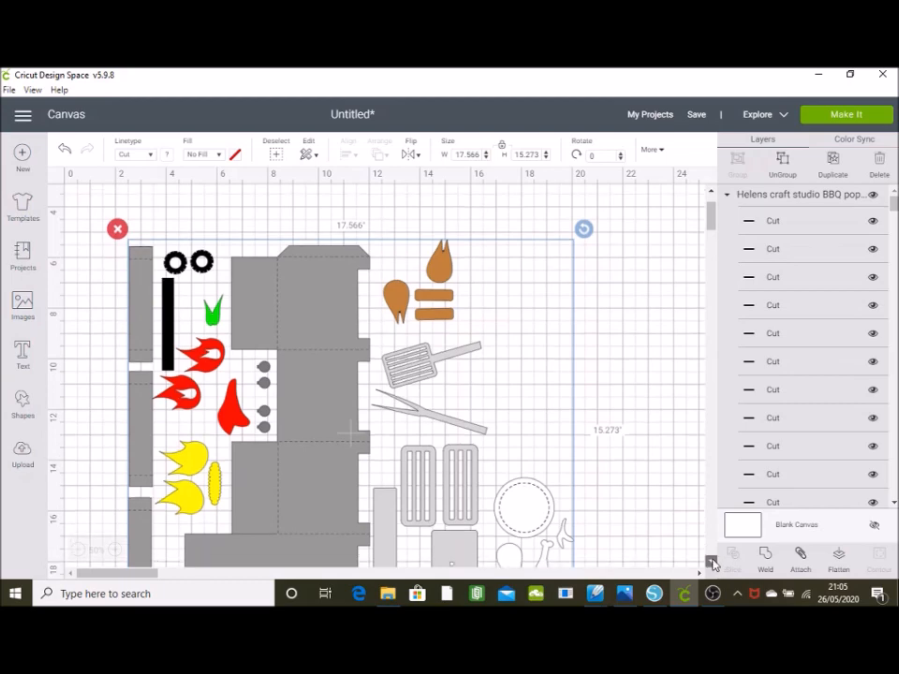
click(712, 562)
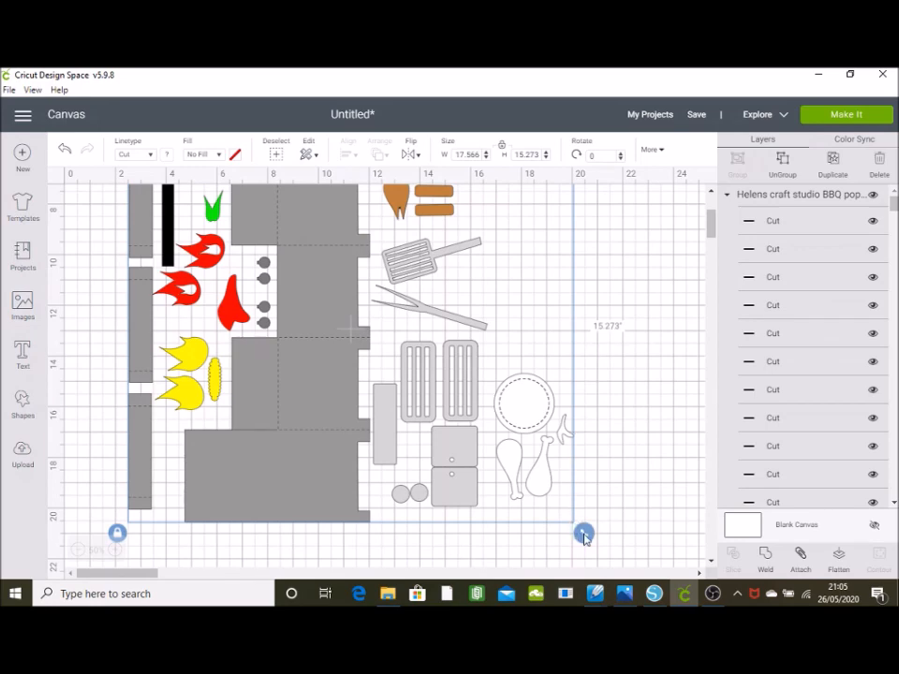
drag(584, 536, 480, 441)
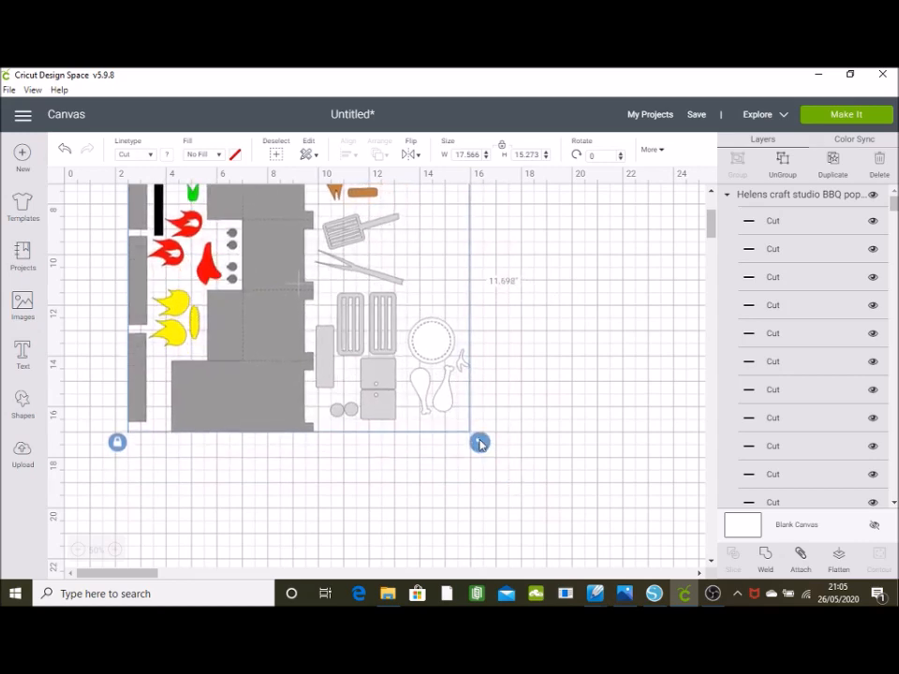
click(788, 174)
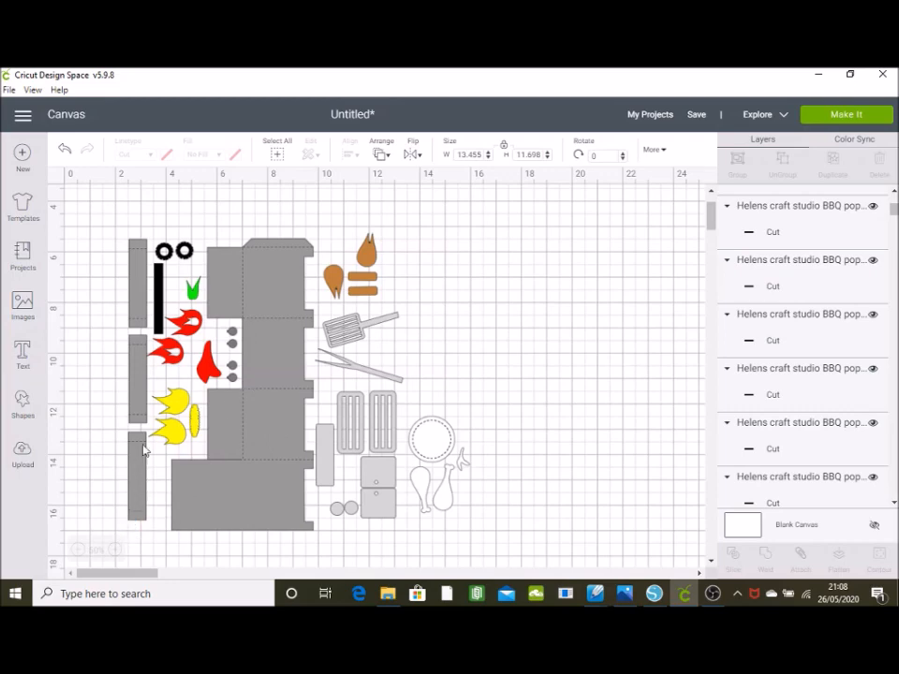
Select the lowest narrow grey strip together with its dashed cut lines and attach them as one piece.
drag(119, 527, 147, 429)
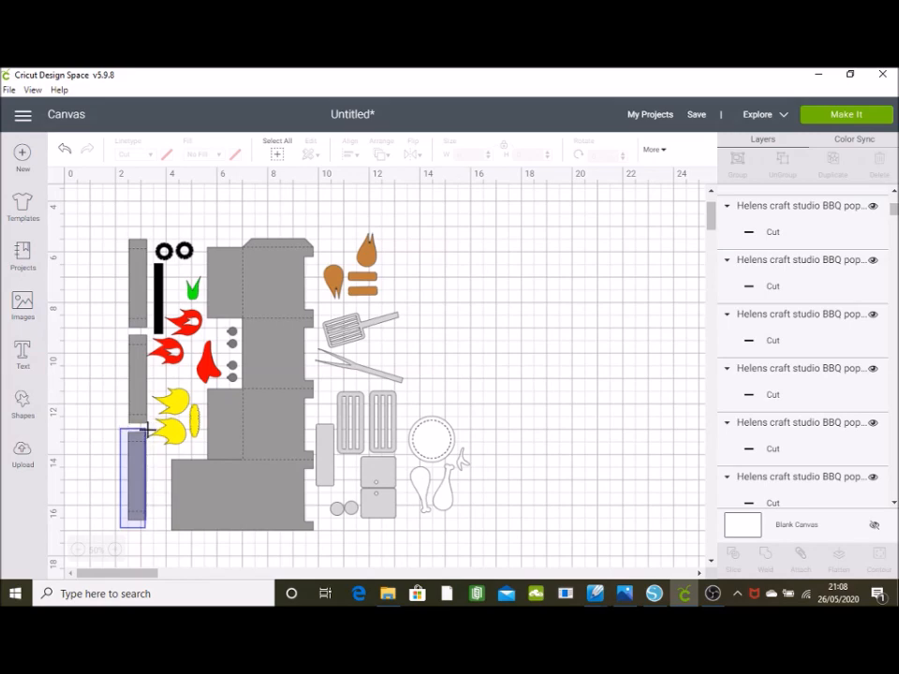
drag(147, 429, 150, 433)
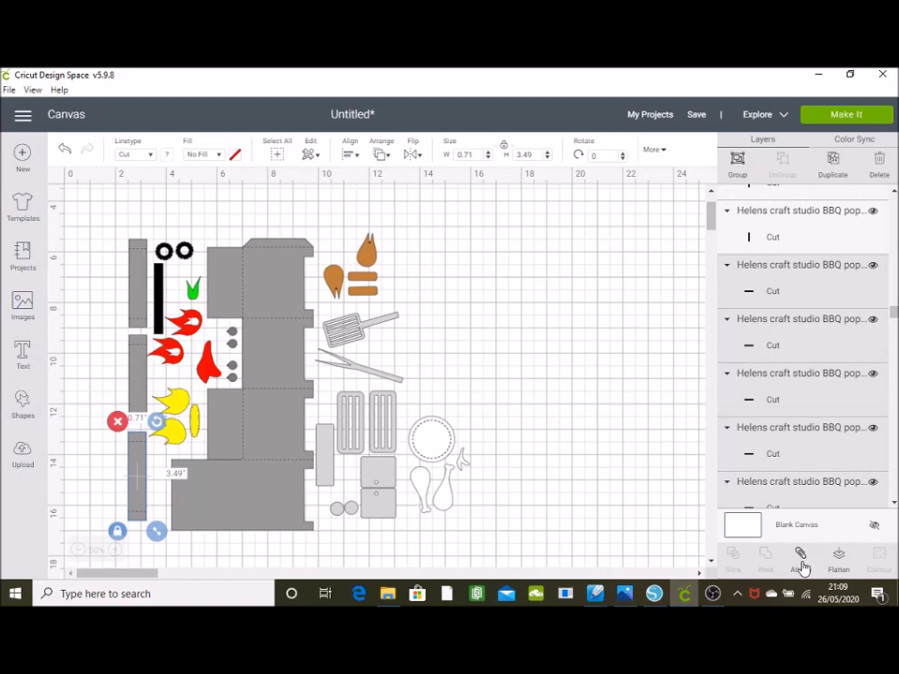
click(802, 567)
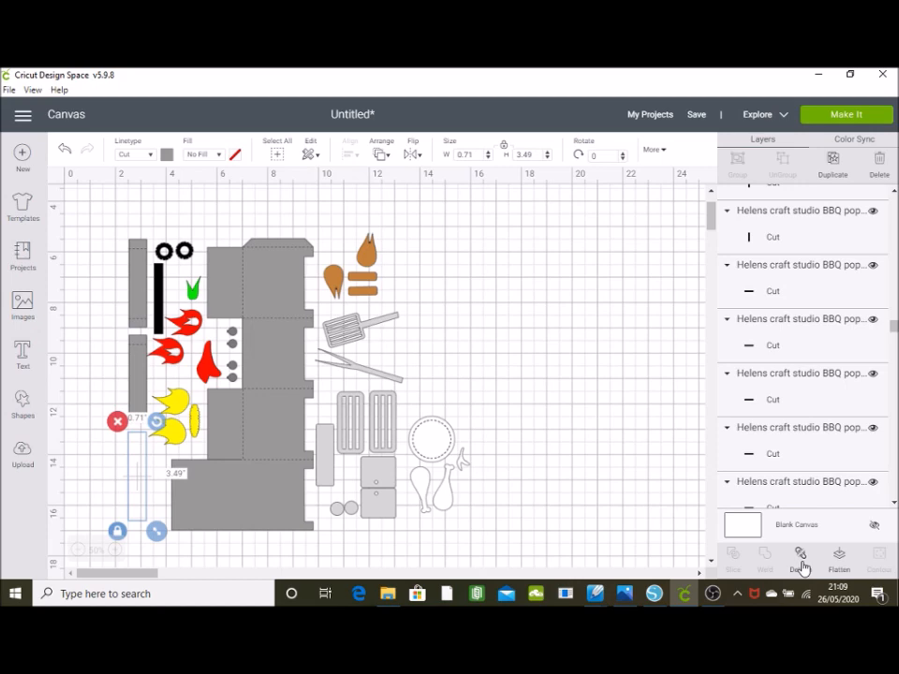
Attach the middle narrow grey strip to its dashed cut lines, and do the same for the uppermost strip.
drag(124, 426, 151, 331)
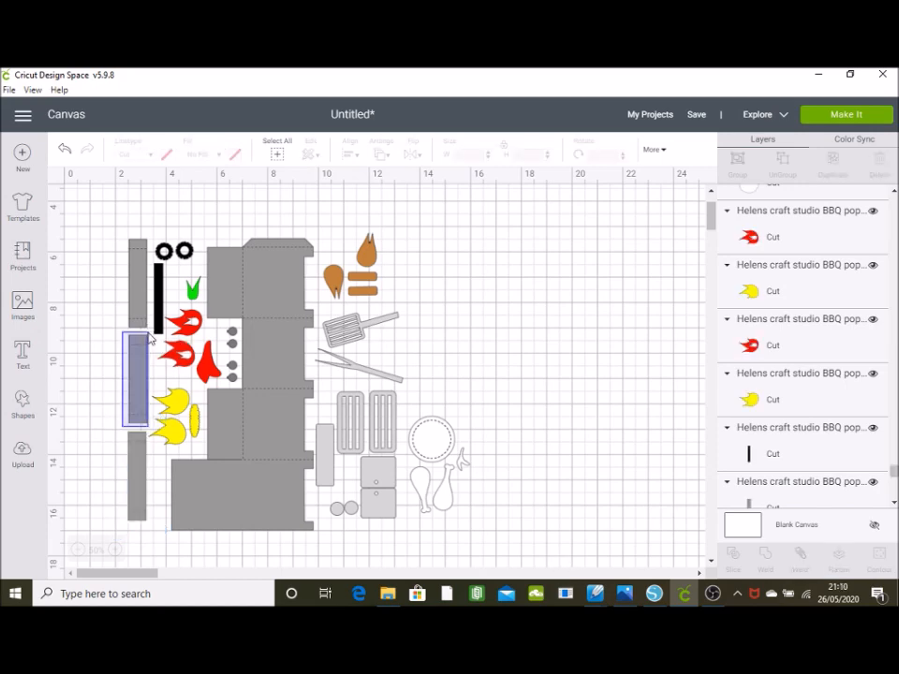
click(805, 572)
drag(117, 230, 157, 330)
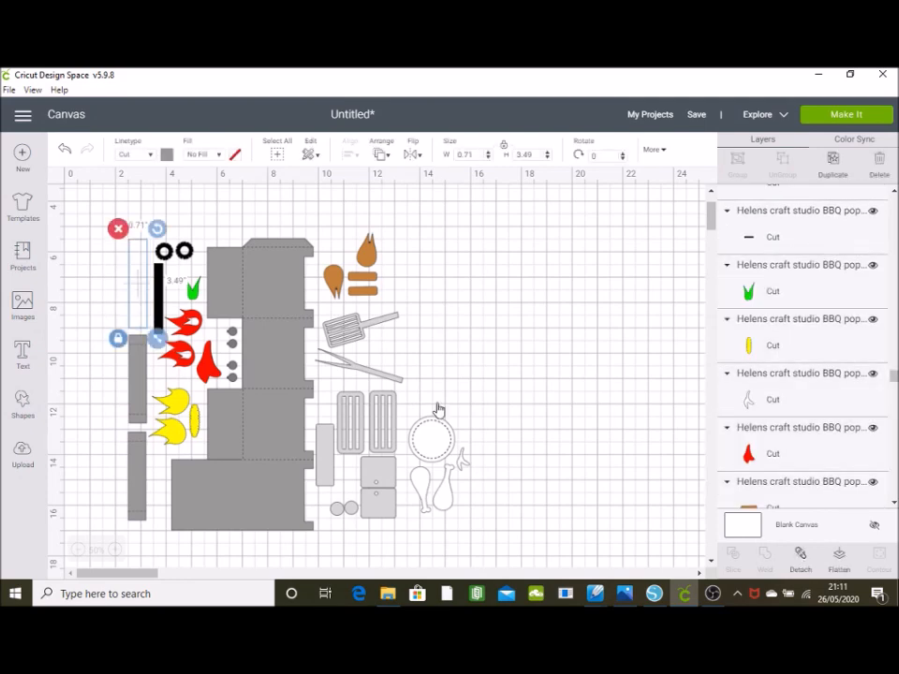
Move the overlapping drumstick clear of the plate, then attach the plate to its dashed circle and the large grey box piece to its fold dashes.
click(453, 487)
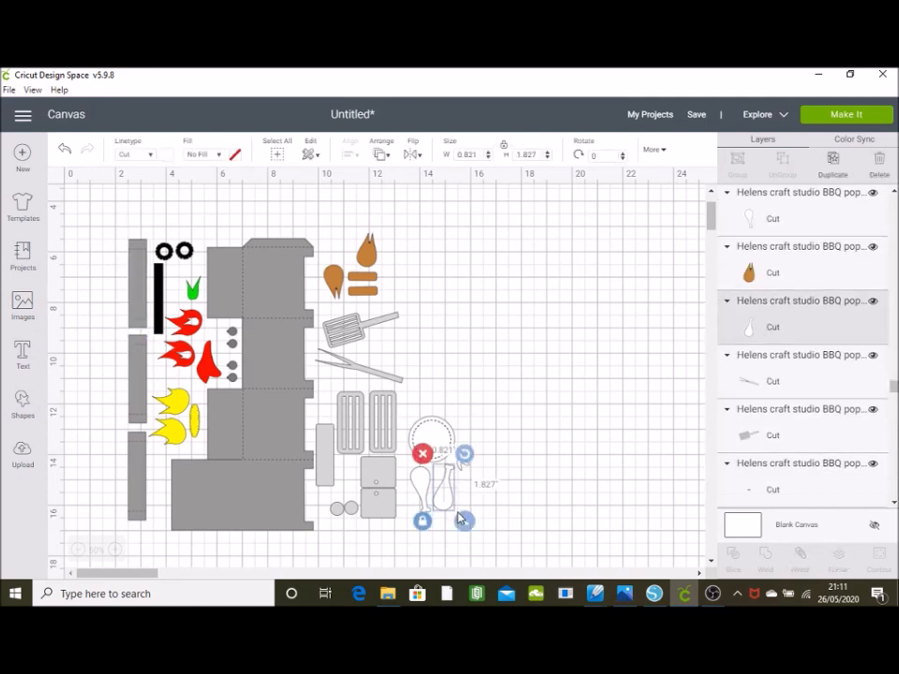
click(467, 475)
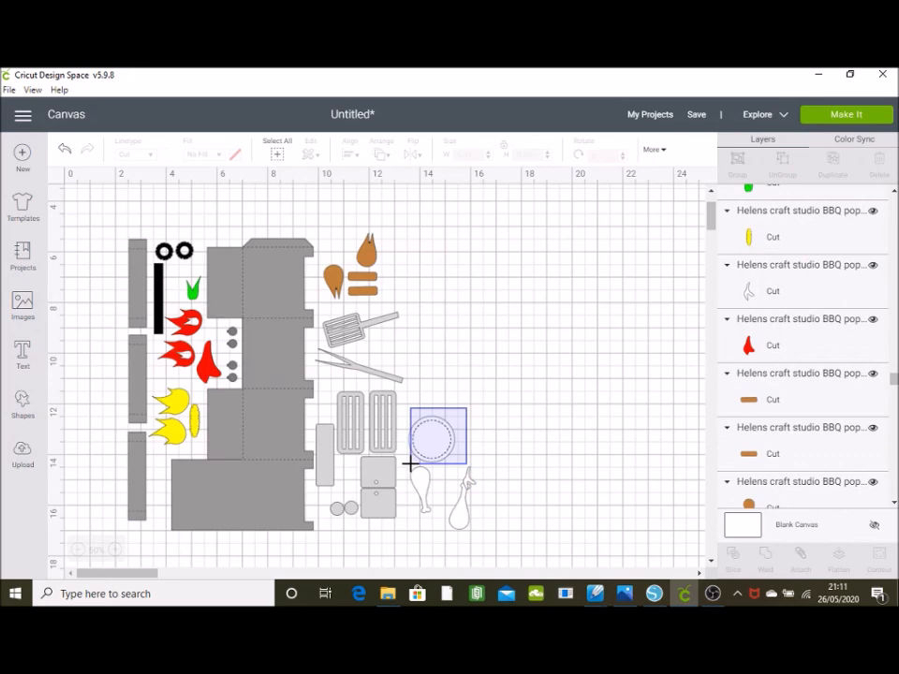
click(429, 441)
click(802, 571)
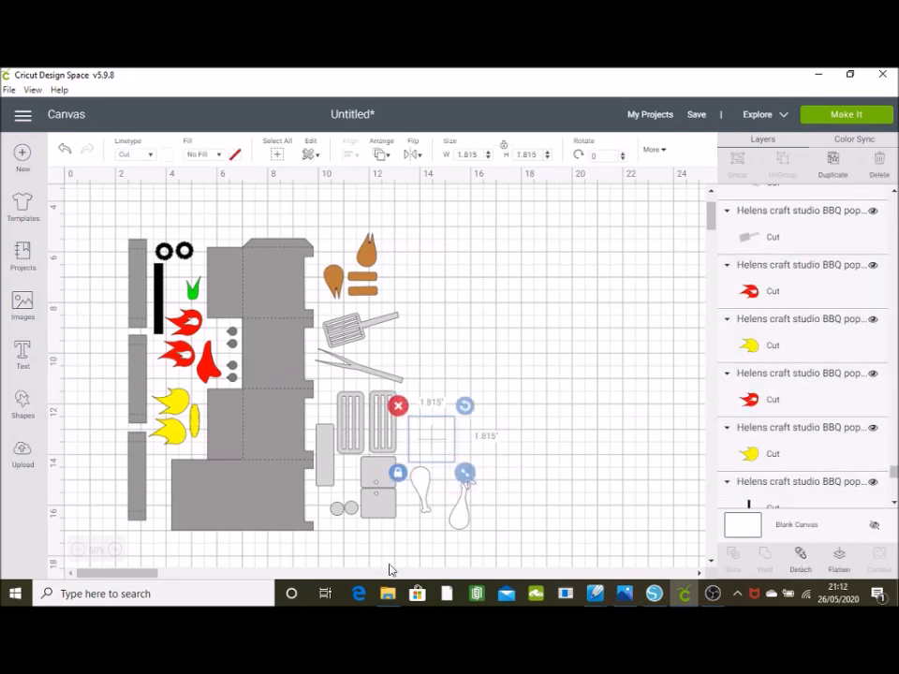
drag(314, 537, 241, 216)
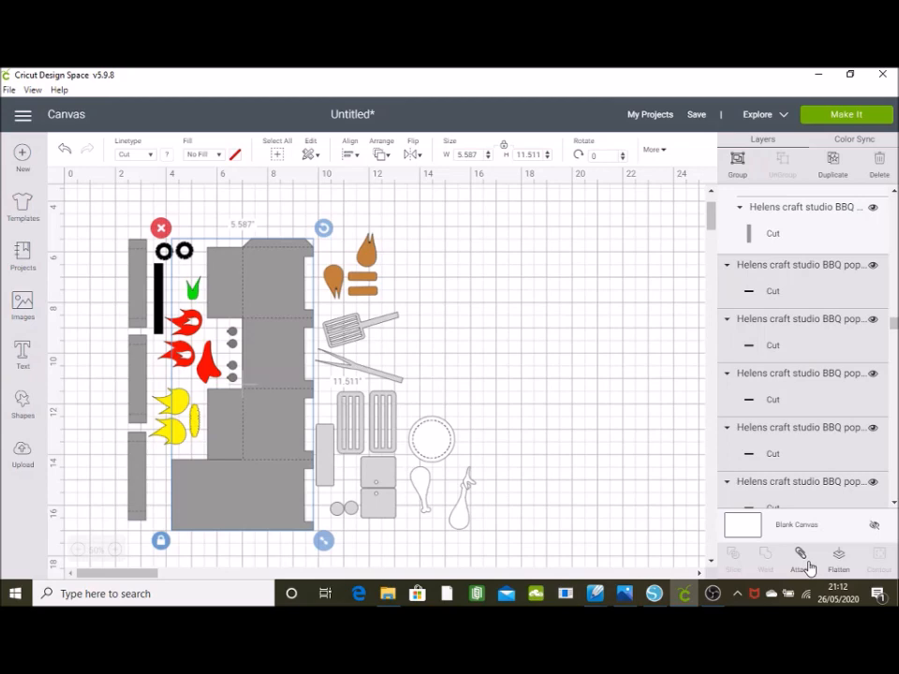
click(810, 568)
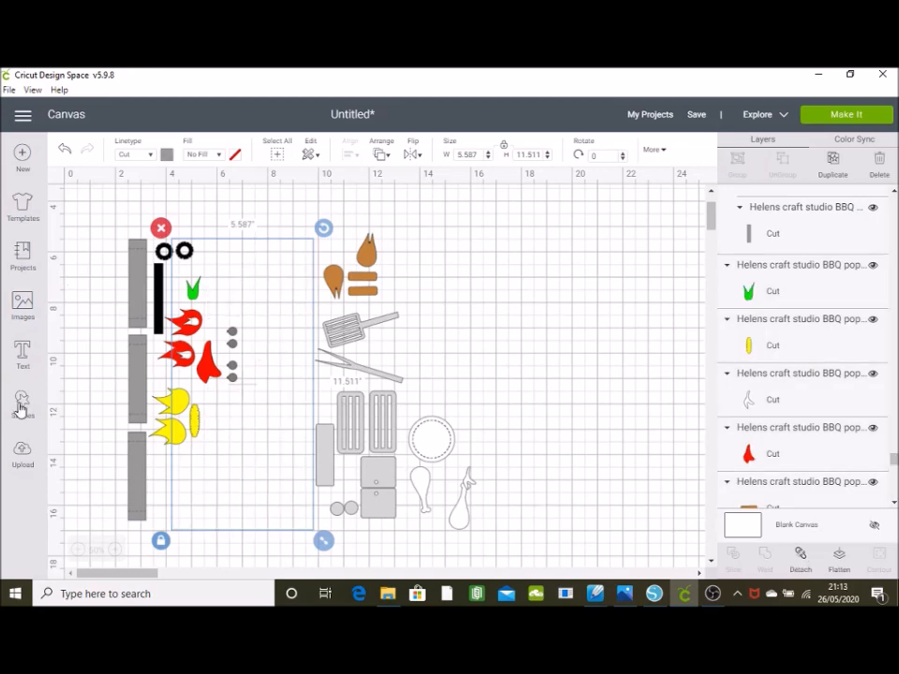
Generate the cutting mats and review them, checking the dashed box pieces on mat 3 and the small knobs on mat 5.
click(846, 115)
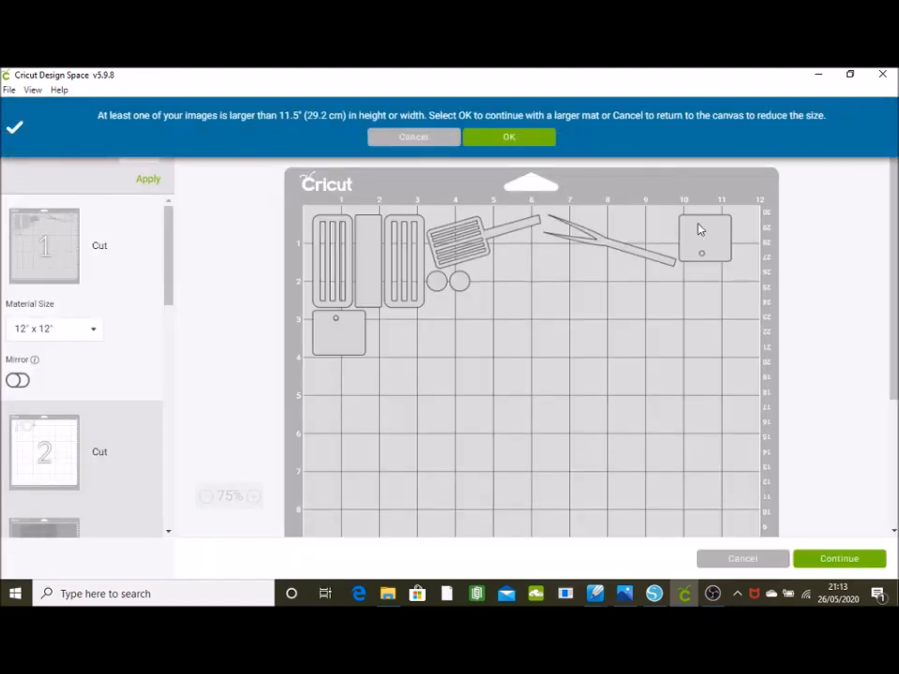
click(168, 531)
click(169, 531)
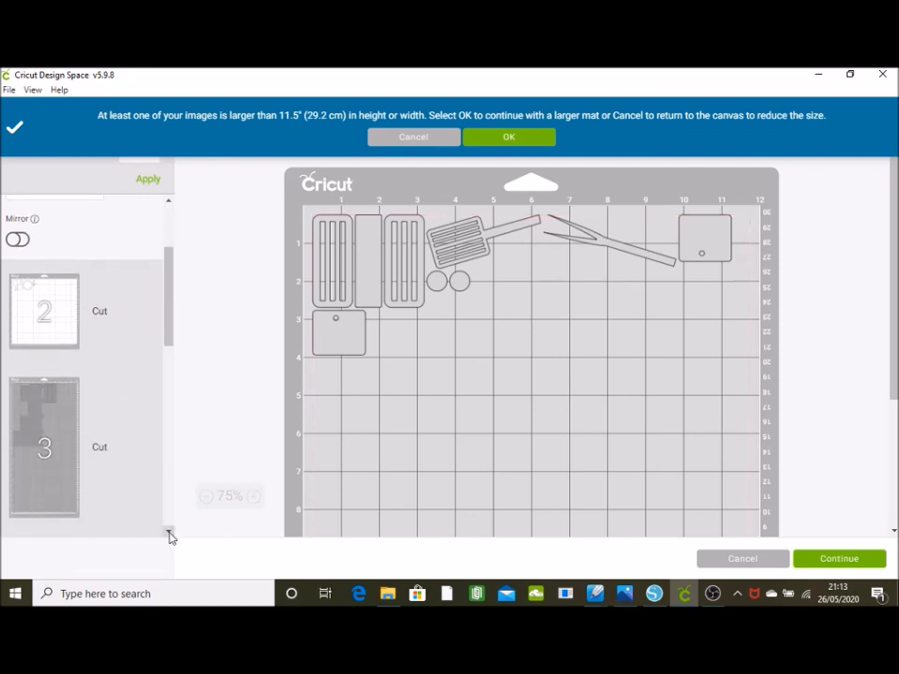
click(168, 531)
click(169, 531)
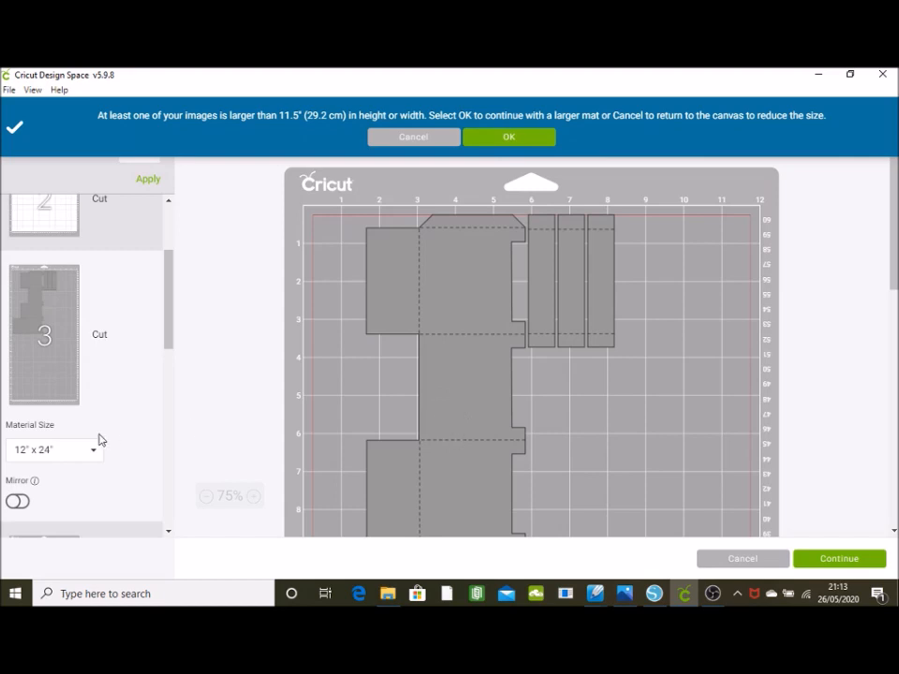
click(170, 531)
click(170, 532)
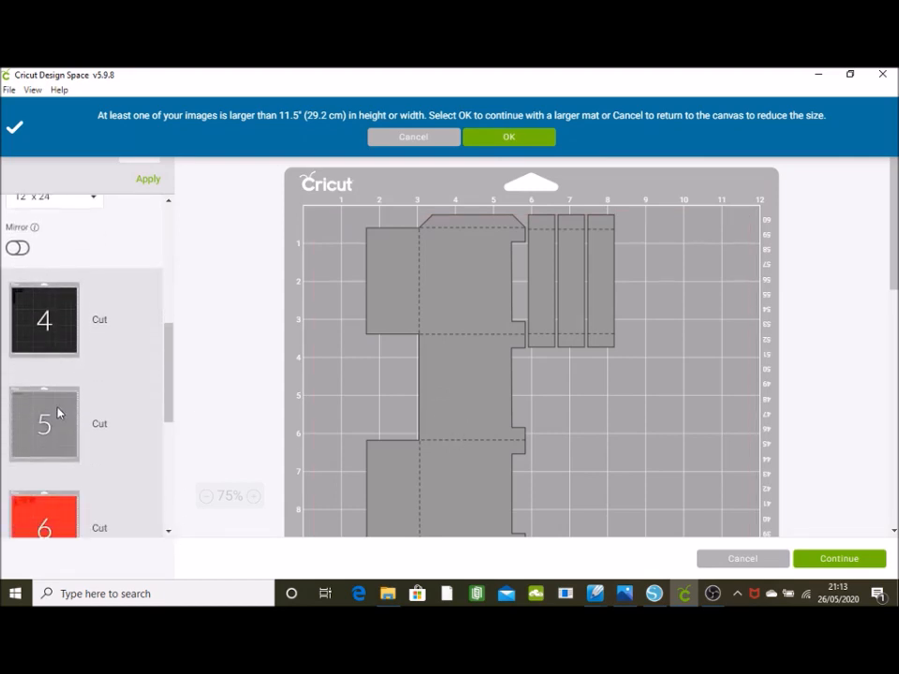
click(59, 417)
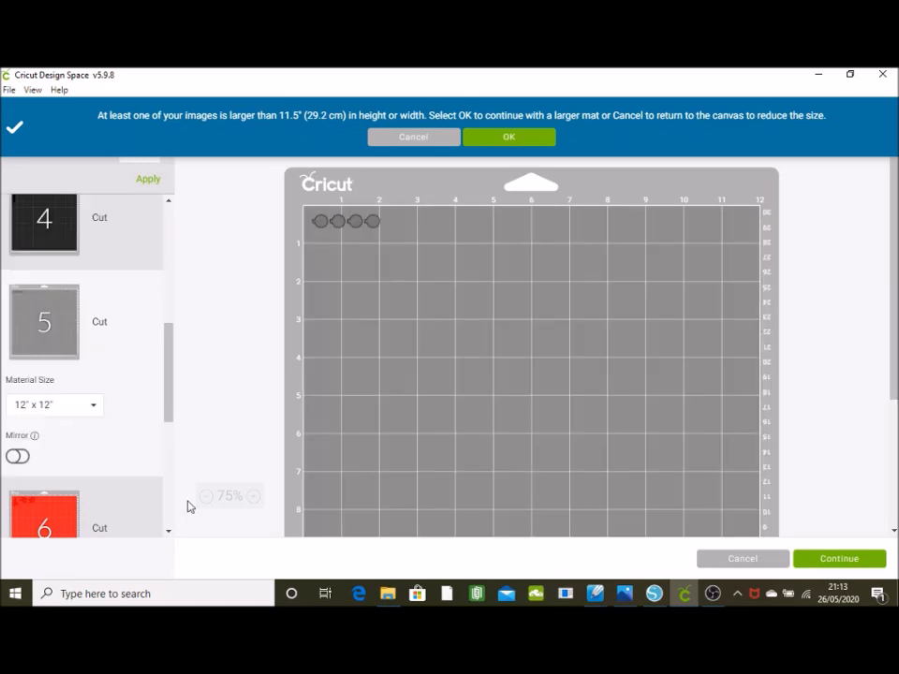
click(169, 532)
click(170, 532)
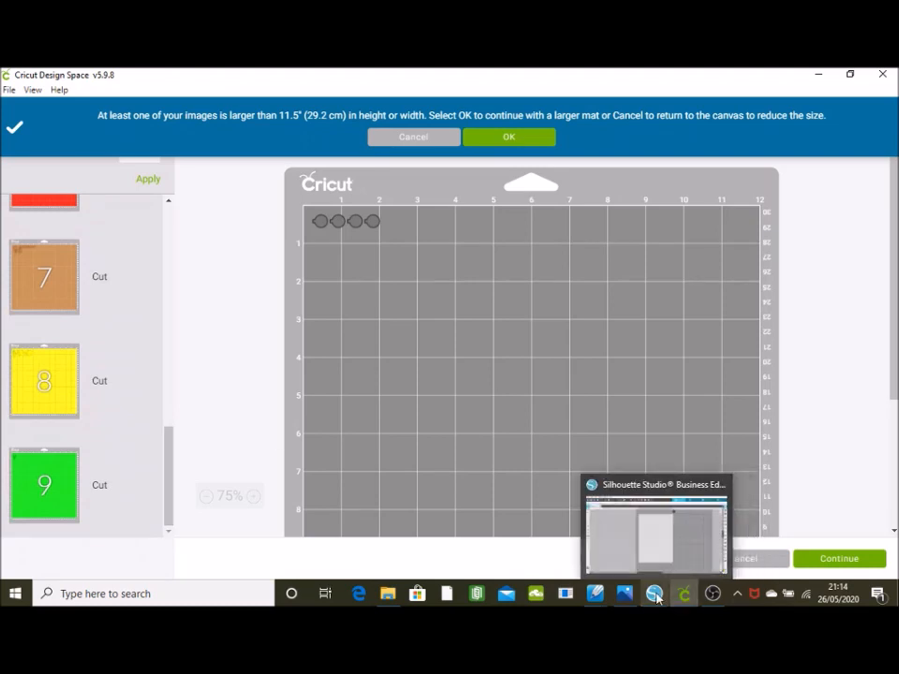
Switch to Silhouette Studio and open "Helens craft studio BBQ pop up box card scoring disk" from the BBQ pop up box card folder.
click(655, 593)
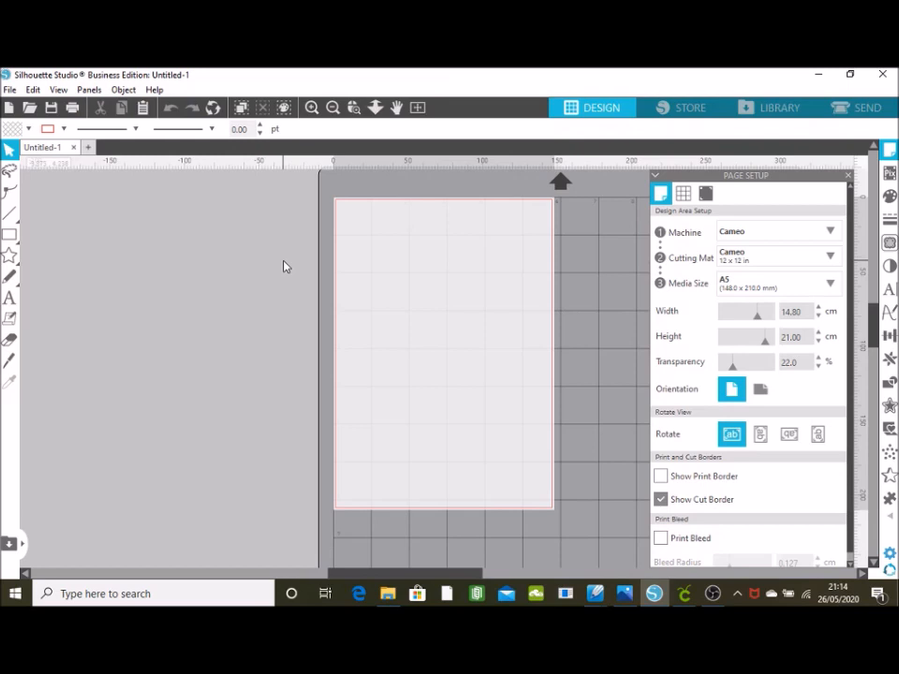
click(12, 91)
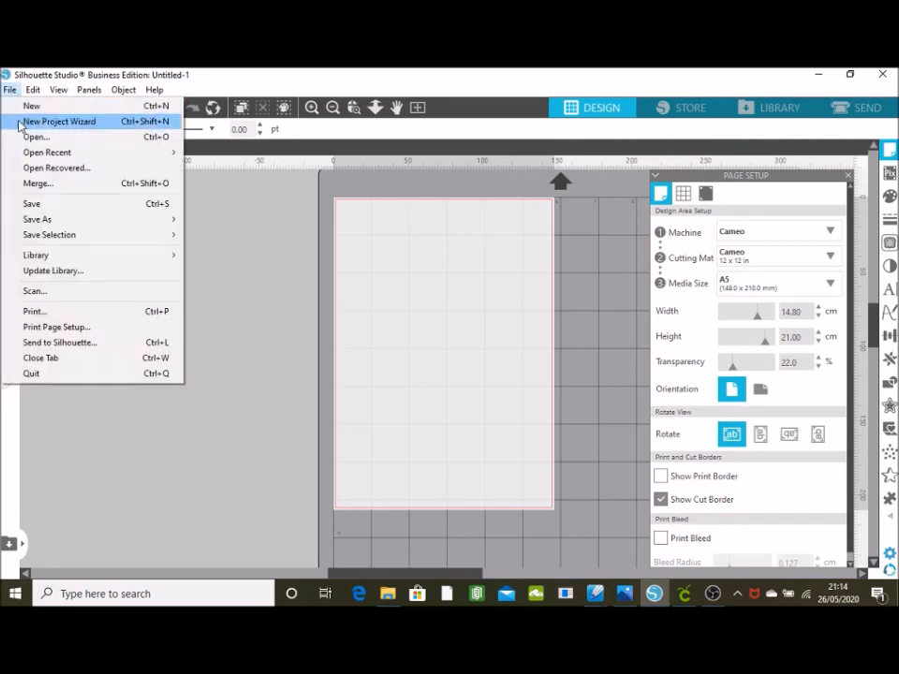
click(23, 138)
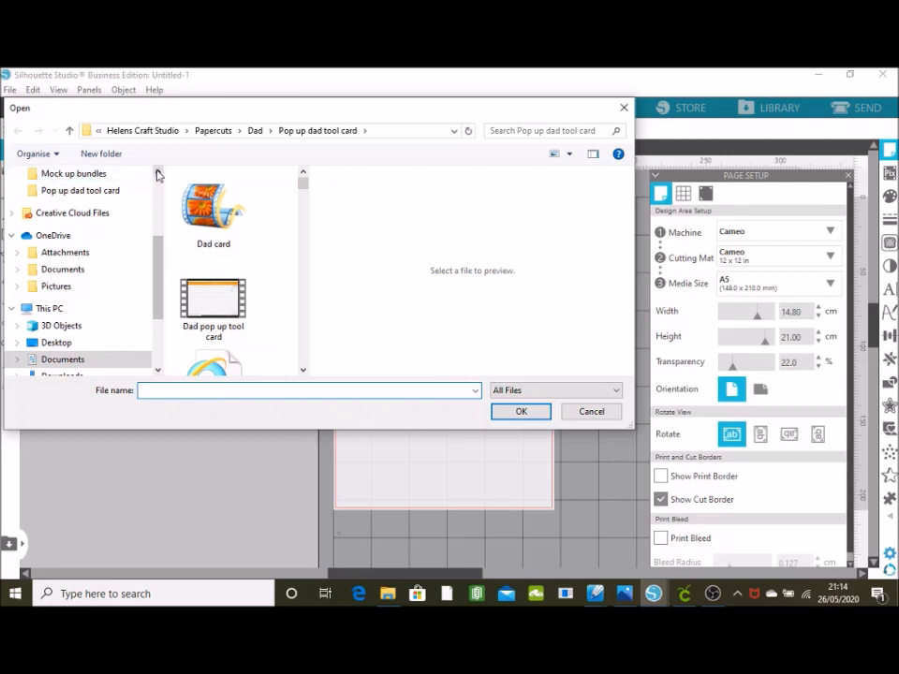
click(157, 174)
click(157, 174)
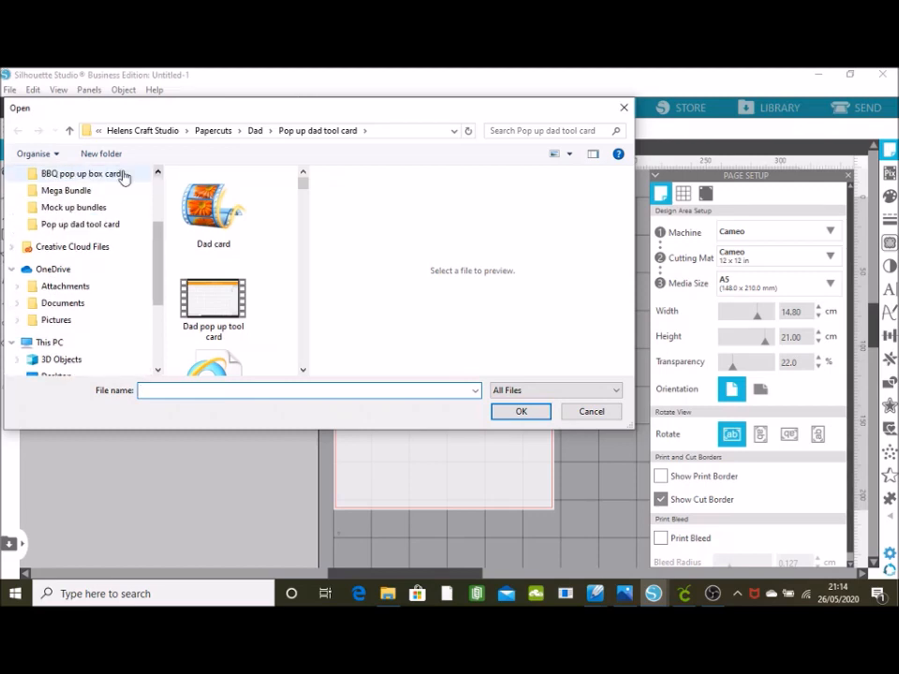
click(120, 177)
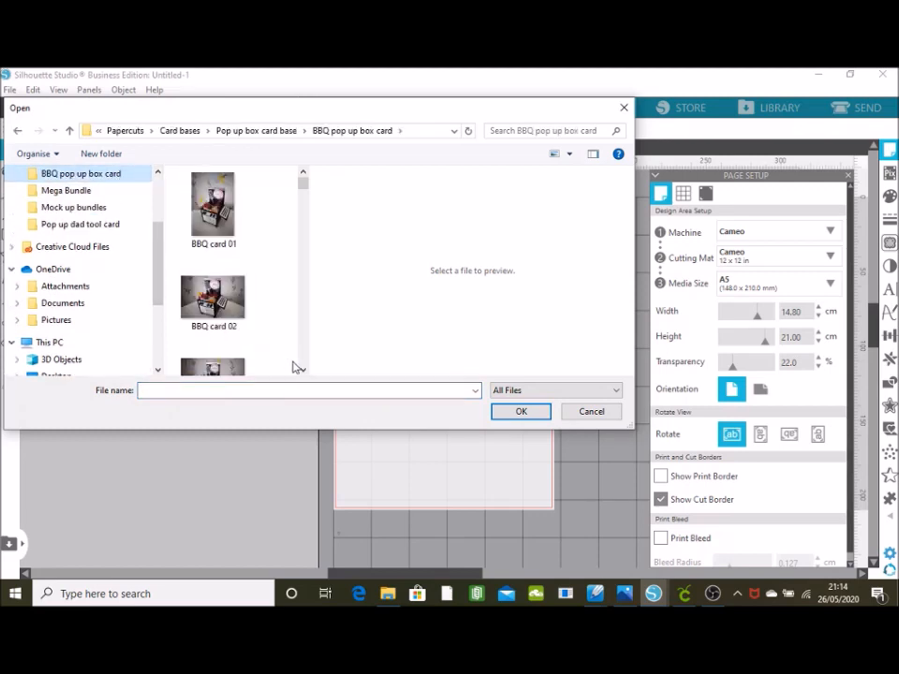
drag(301, 372, 302, 373)
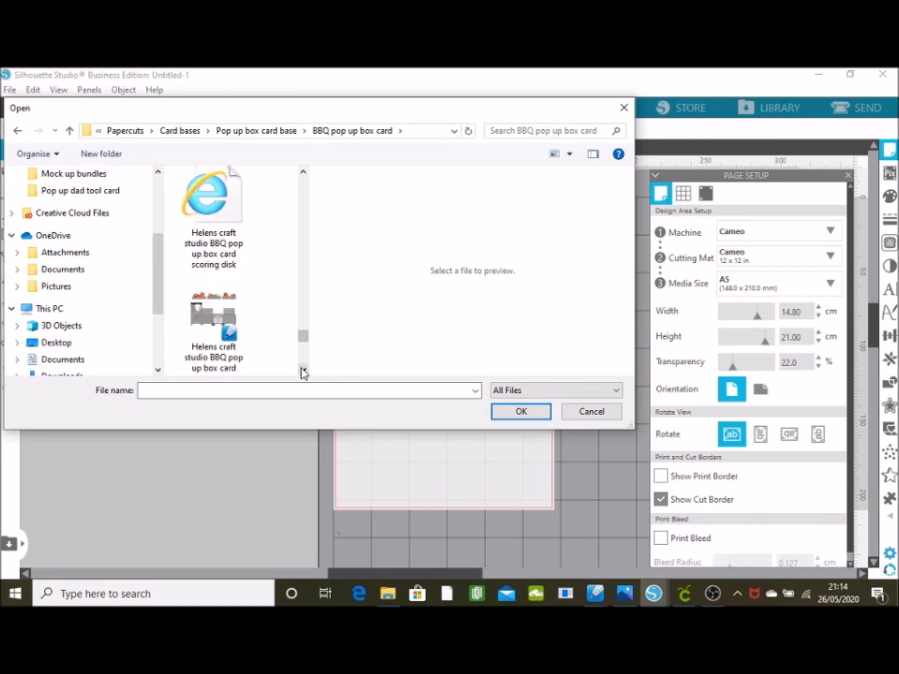
click(223, 251)
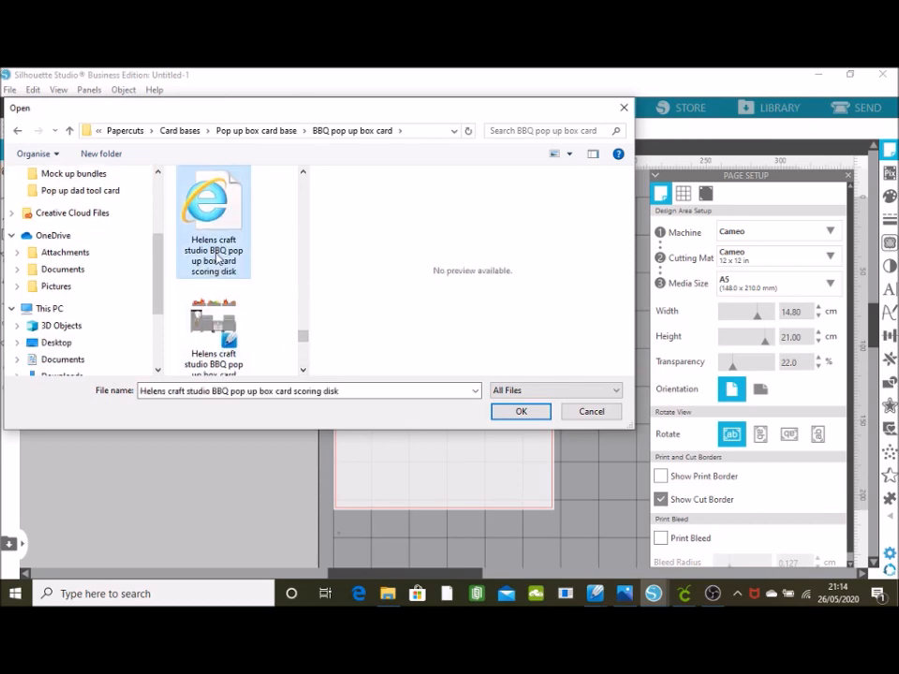
click(521, 413)
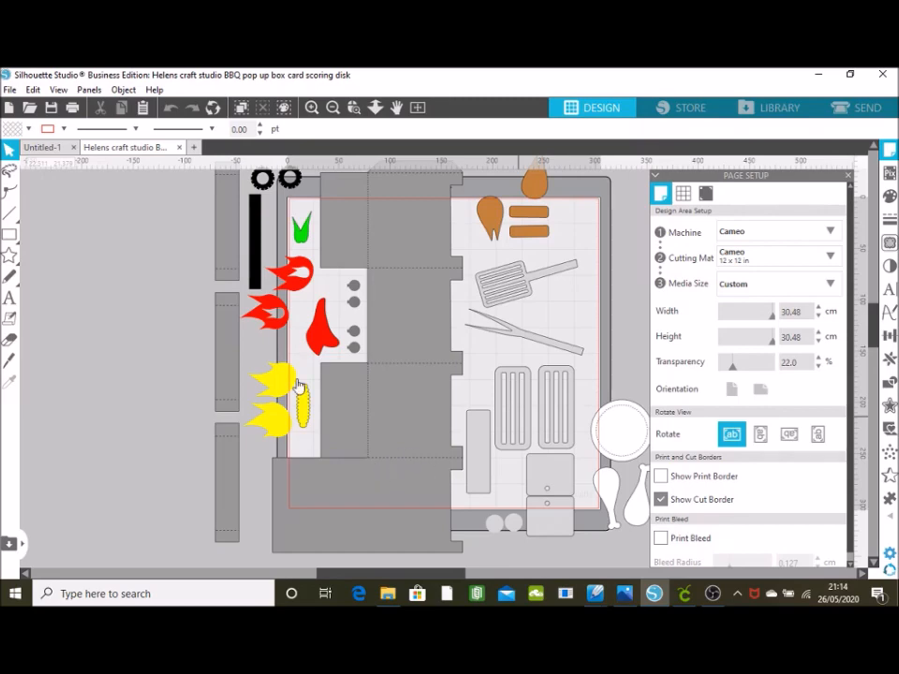
Scale the whole card design down proportionally, first to about 36 by 31.4 cm and then smaller, and move it so the box piece fits the mat.
click(333, 108)
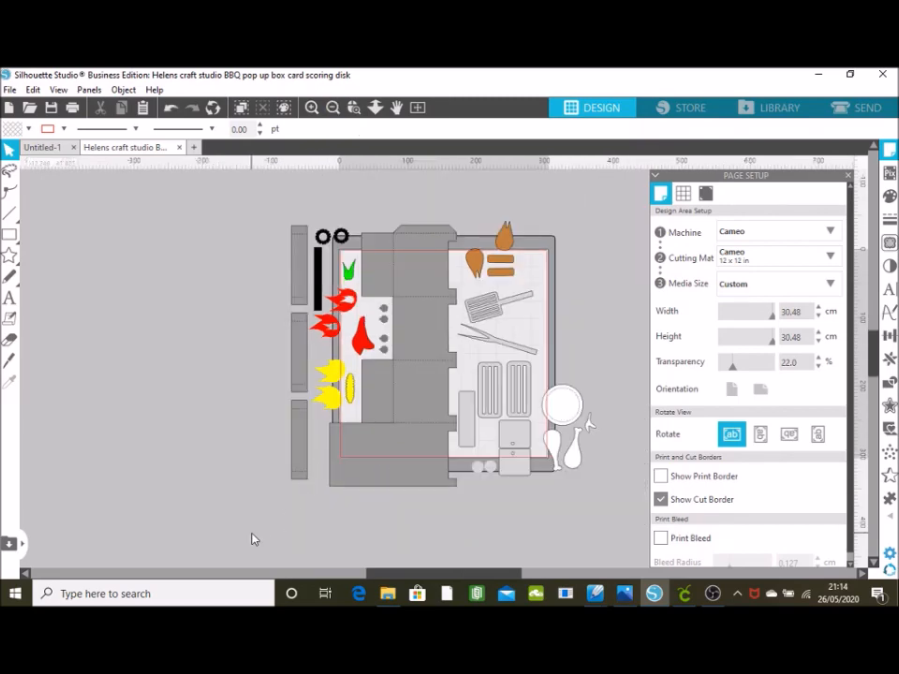
click(377, 470)
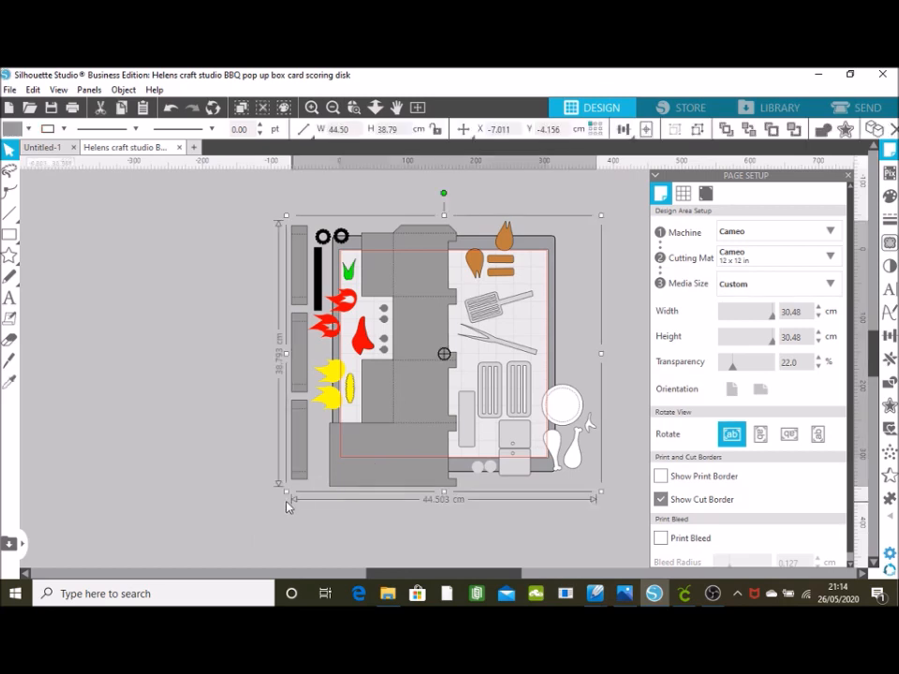
drag(287, 493, 385, 442)
drag(376, 449, 374, 450)
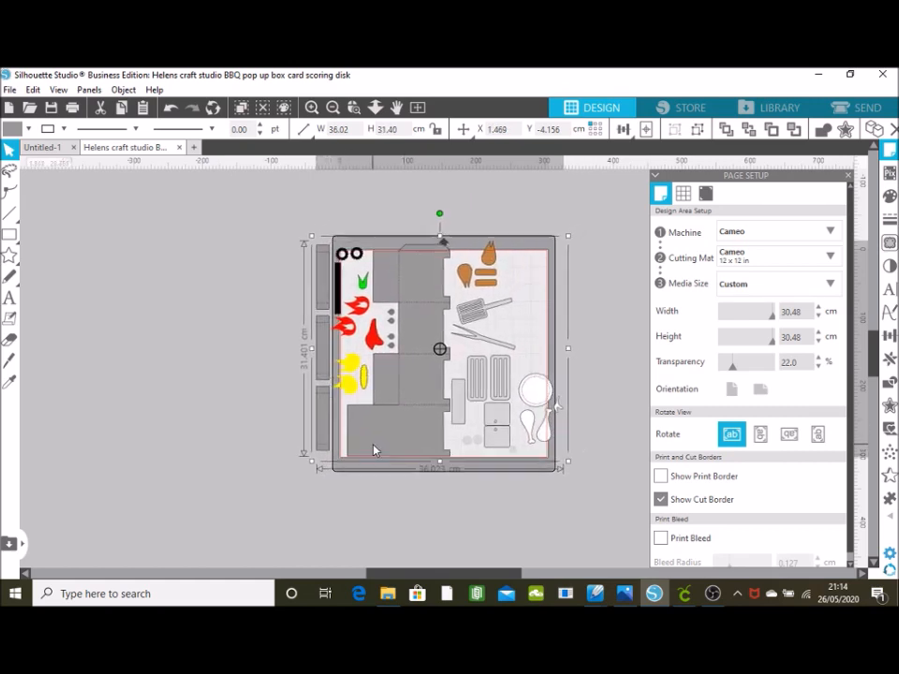
drag(315, 473, 353, 443)
drag(408, 419, 393, 431)
click(432, 535)
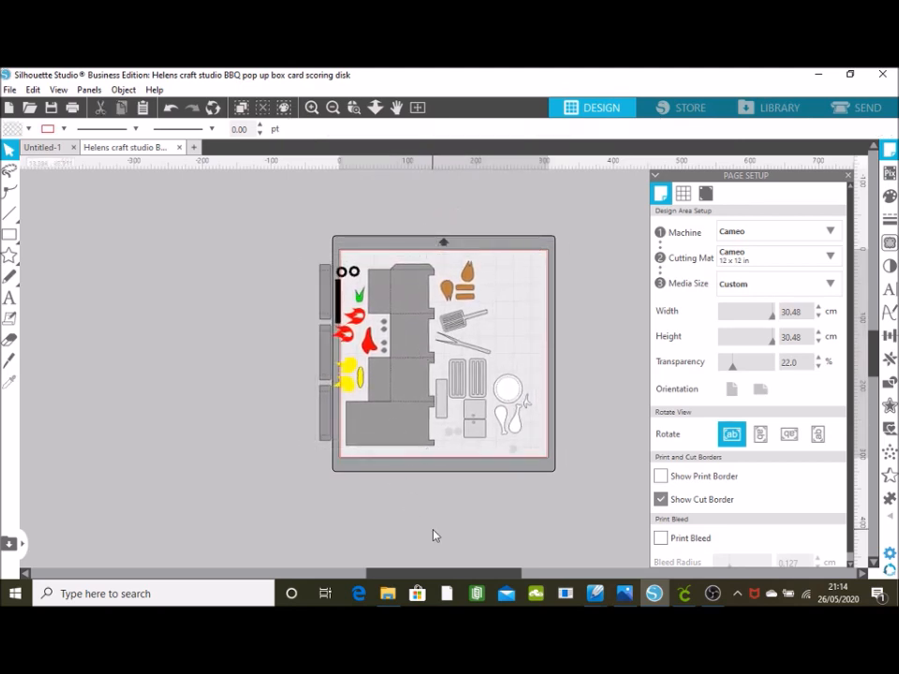